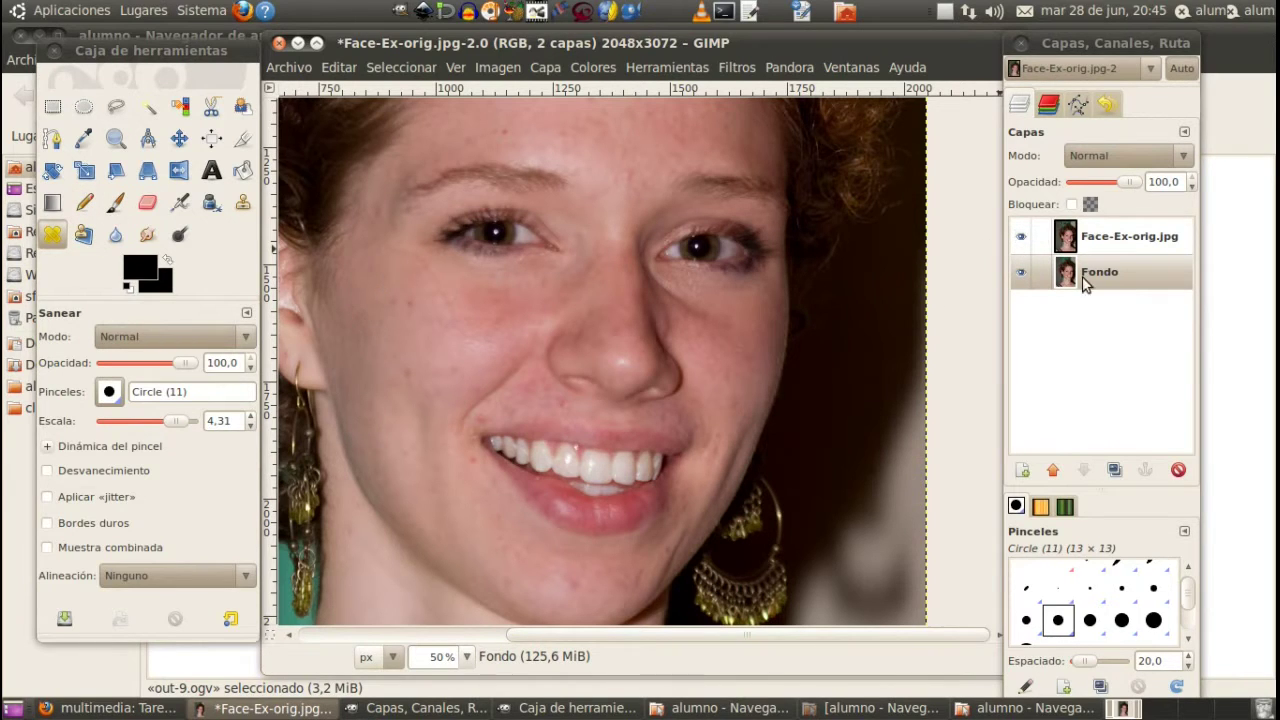
Step: Select the Face-Ex-orig.jpg copy layer above Fondo as the active layer
click(1066, 248)
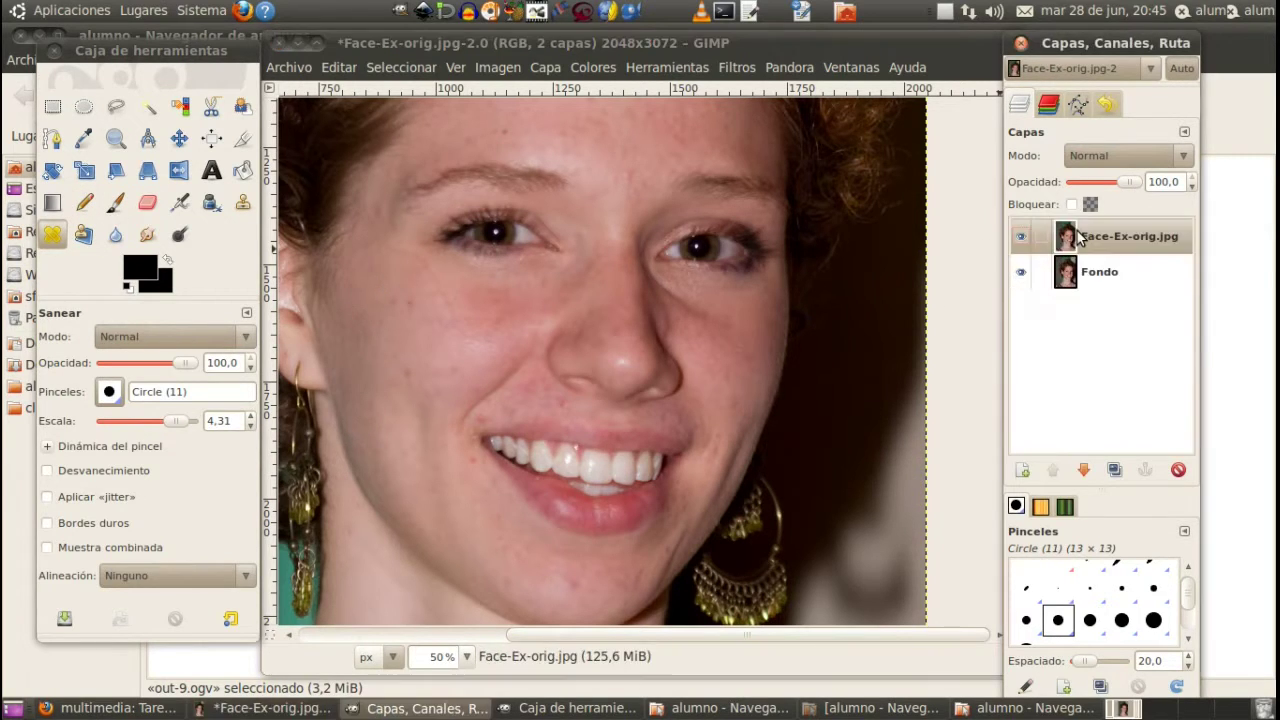
click(1084, 284)
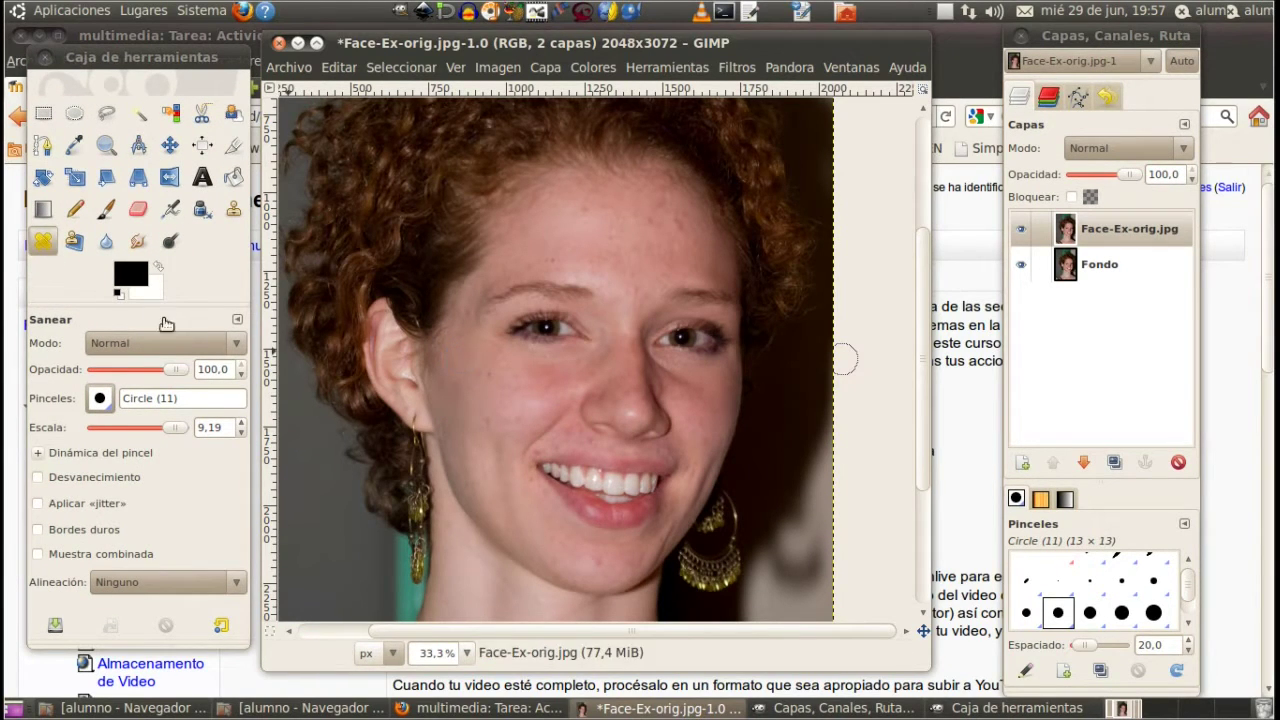
Step: Heal two blemishes on the cheek and enlarge the Heal brush to maximum size
click(50, 245)
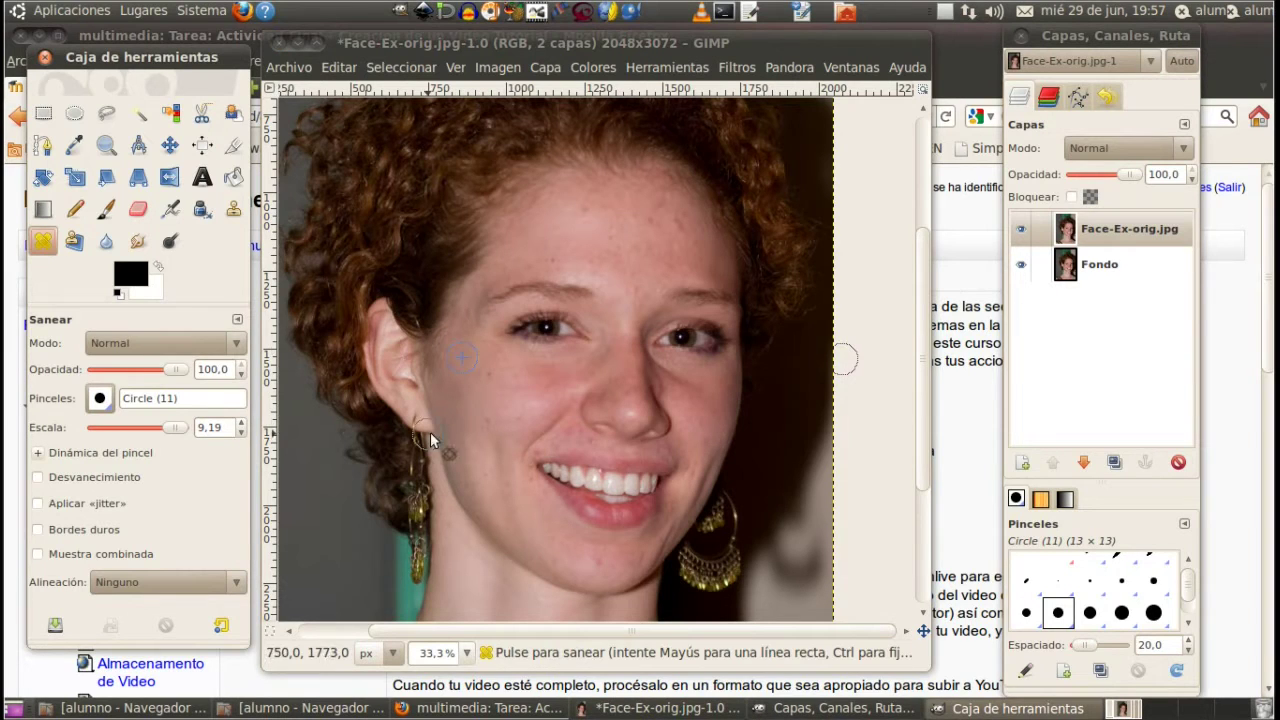
click(471, 396)
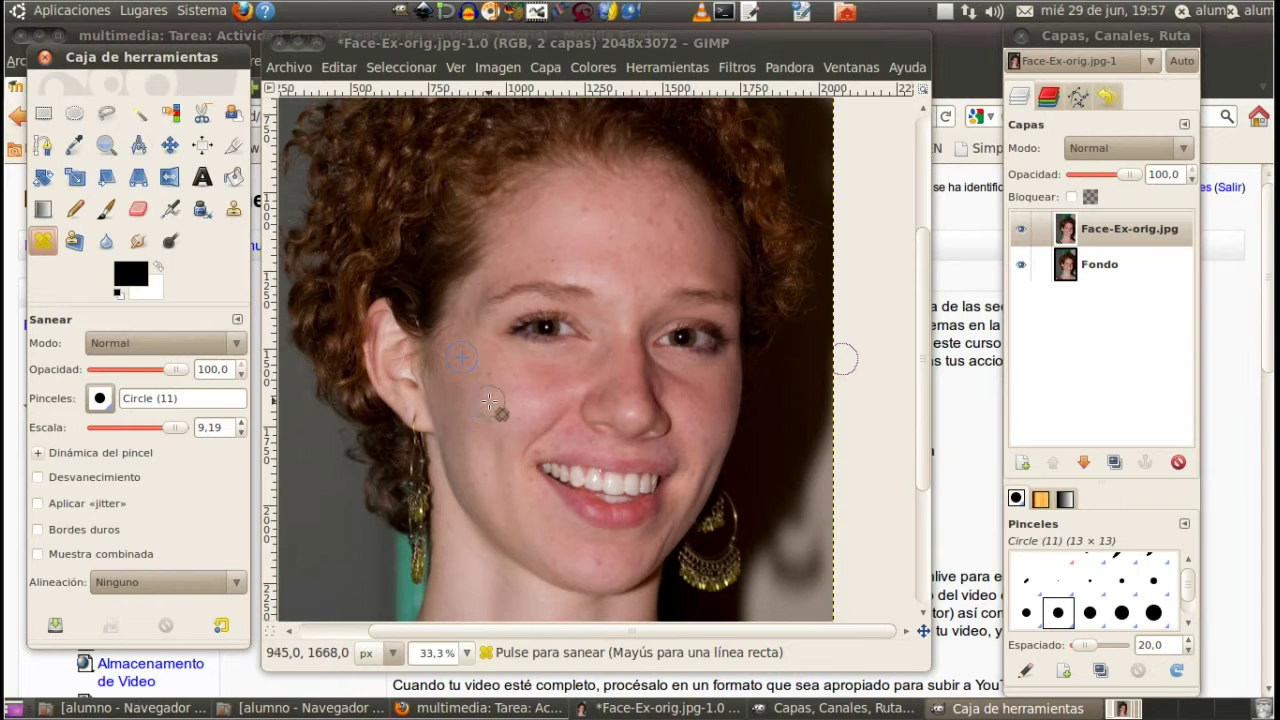
ctrl+click(493, 398)
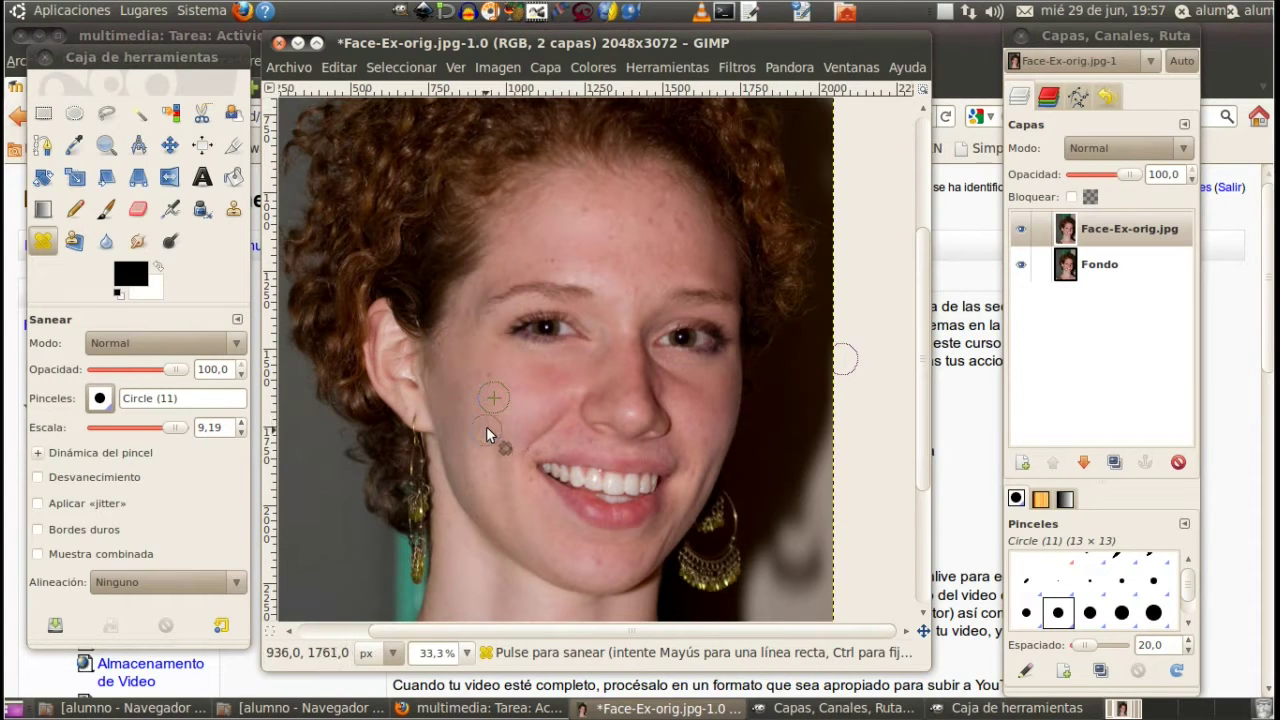
click(182, 427)
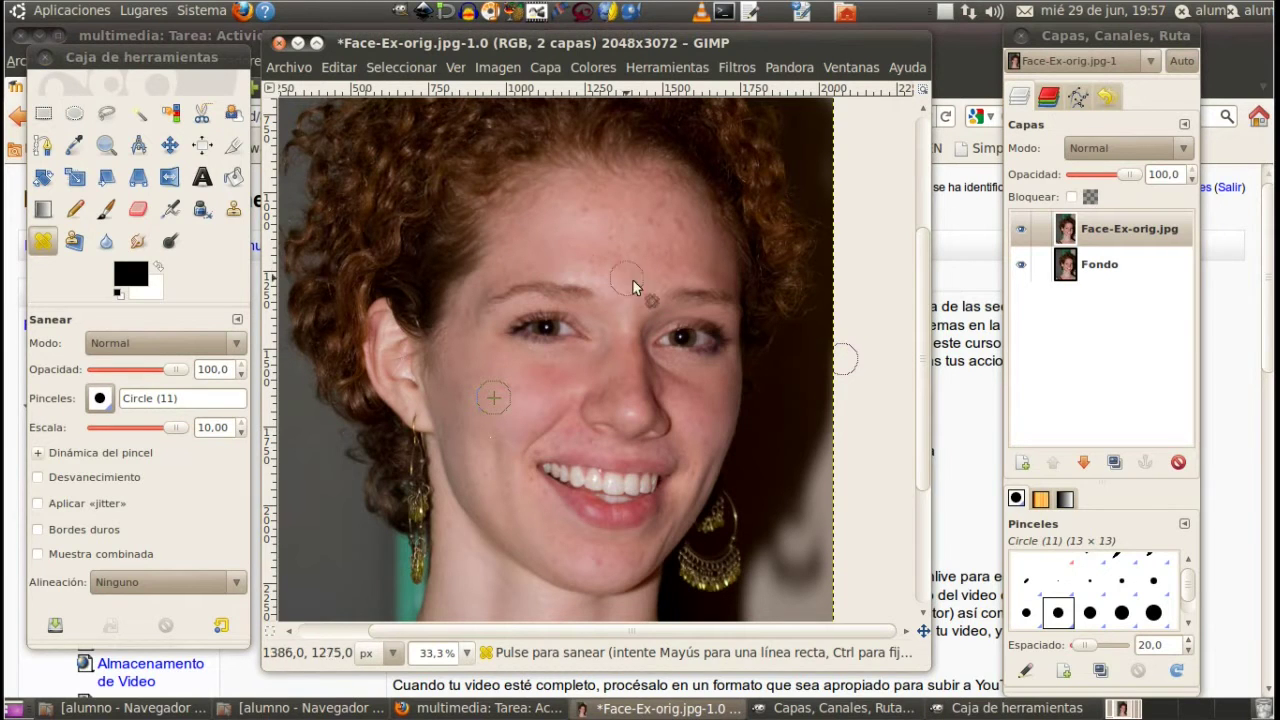
scroll(735, 308, up, 2)
scroll(735, 308, down, 2)
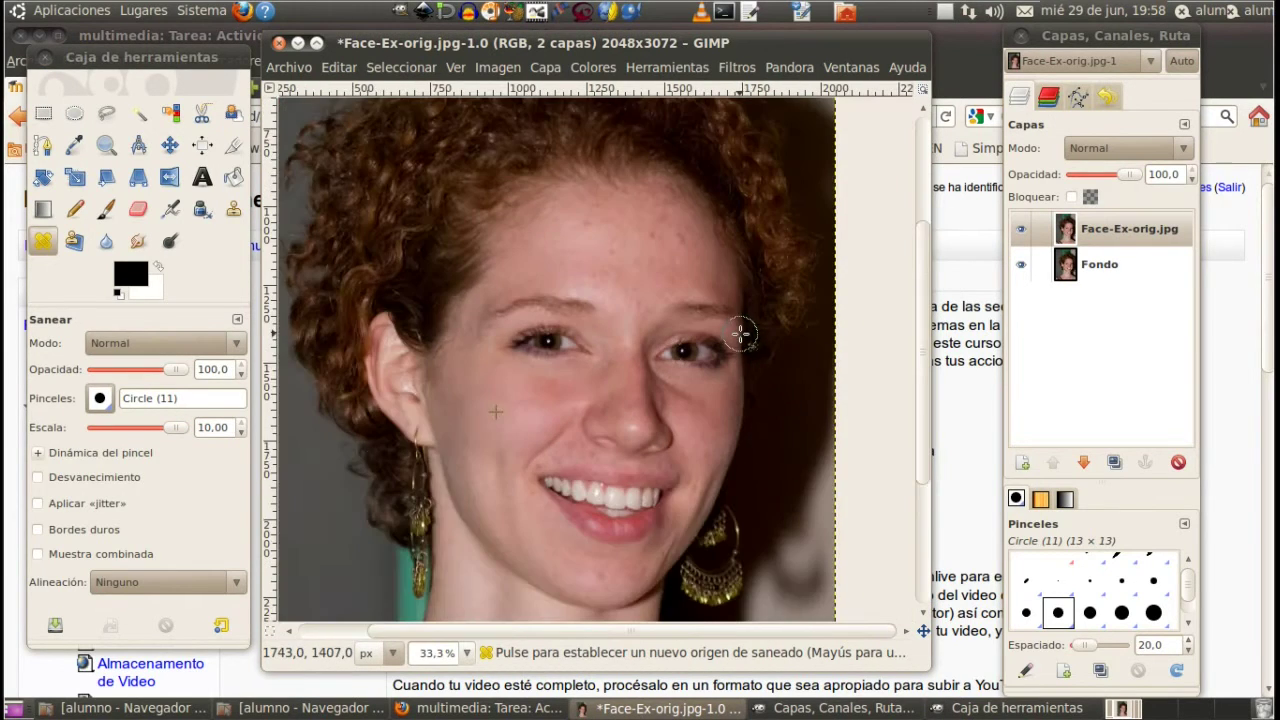
scroll(743, 334, up, 1)
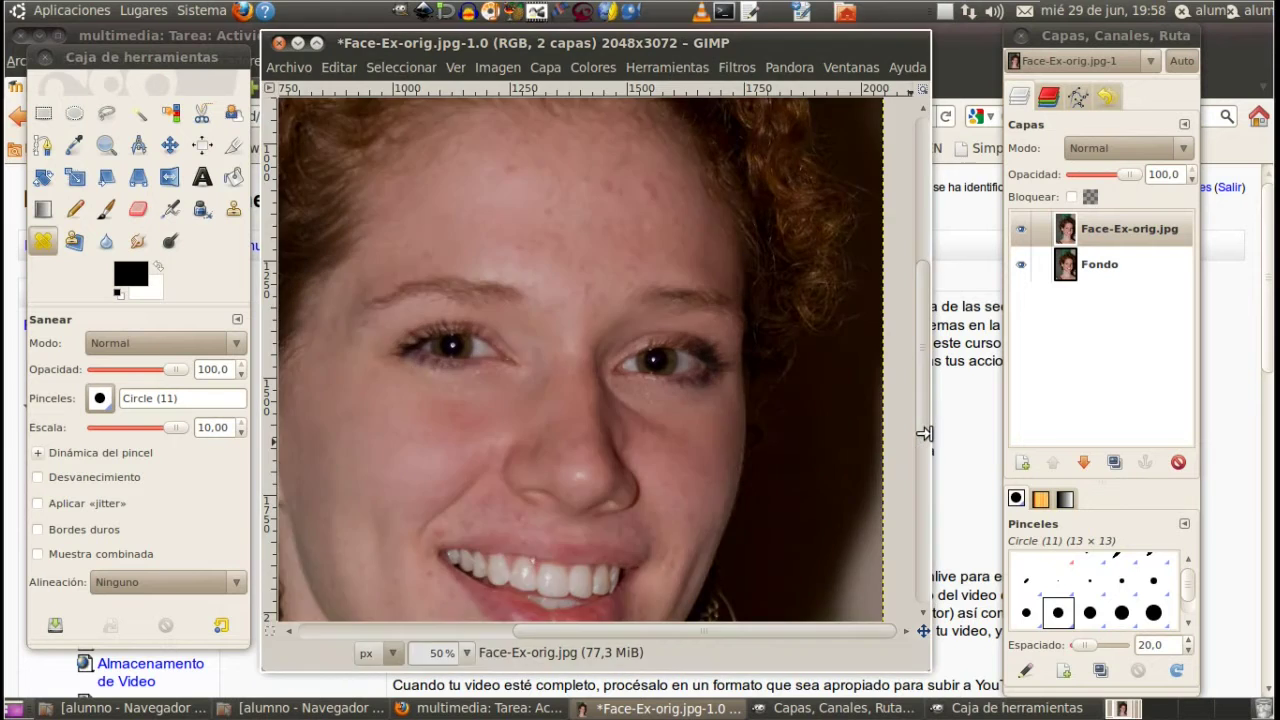
mouse_move(924, 420)
mouse_down()
mouse_move(919, 445)
mouse_move(922, 380)
mouse_up()
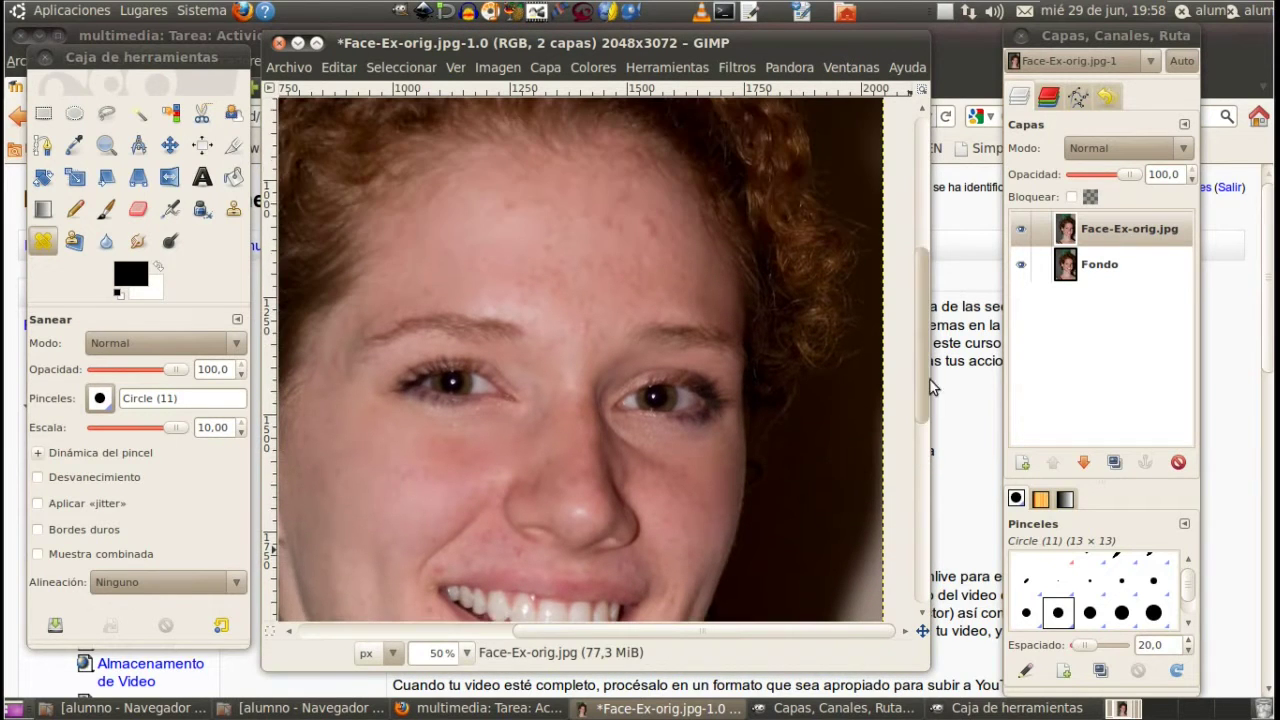
drag(675, 627, 645, 625)
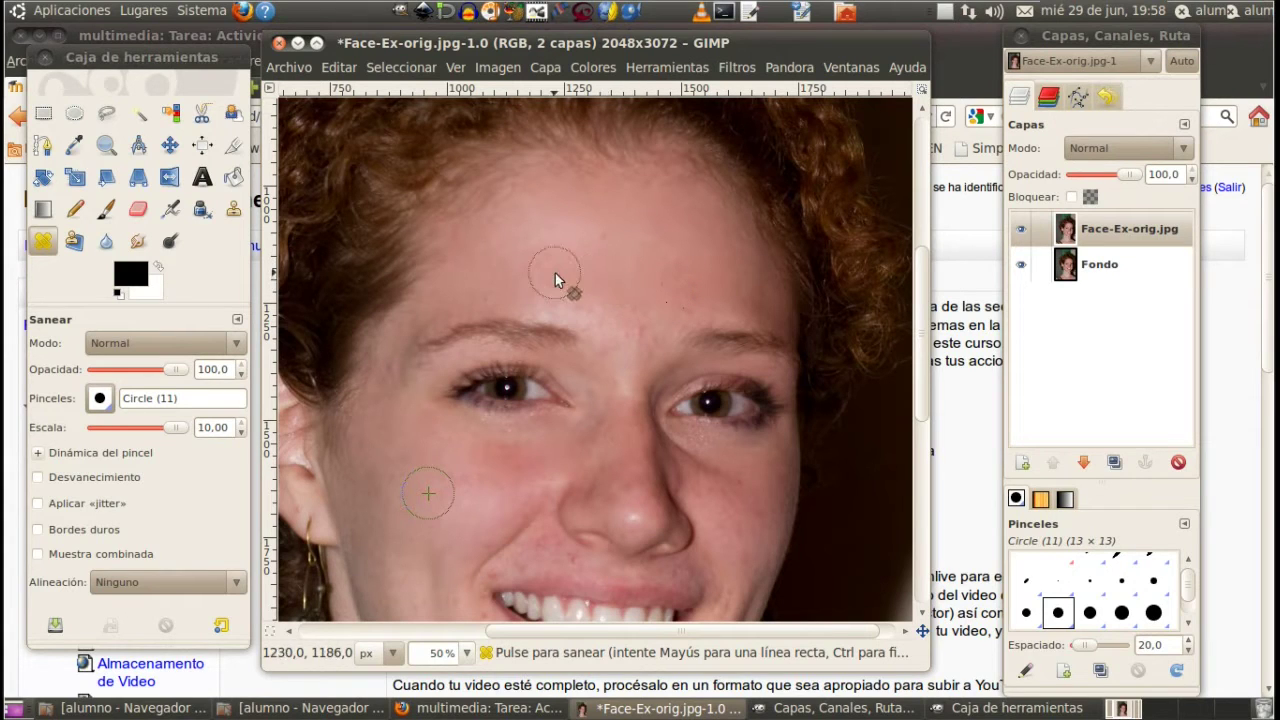
Step: Heal the forehead blemishes, then set a new clean-skin healing source
drag(591, 270, 625, 300)
click(643, 319)
drag(541, 284, 528, 257)
scroll(560, 248, down, 3)
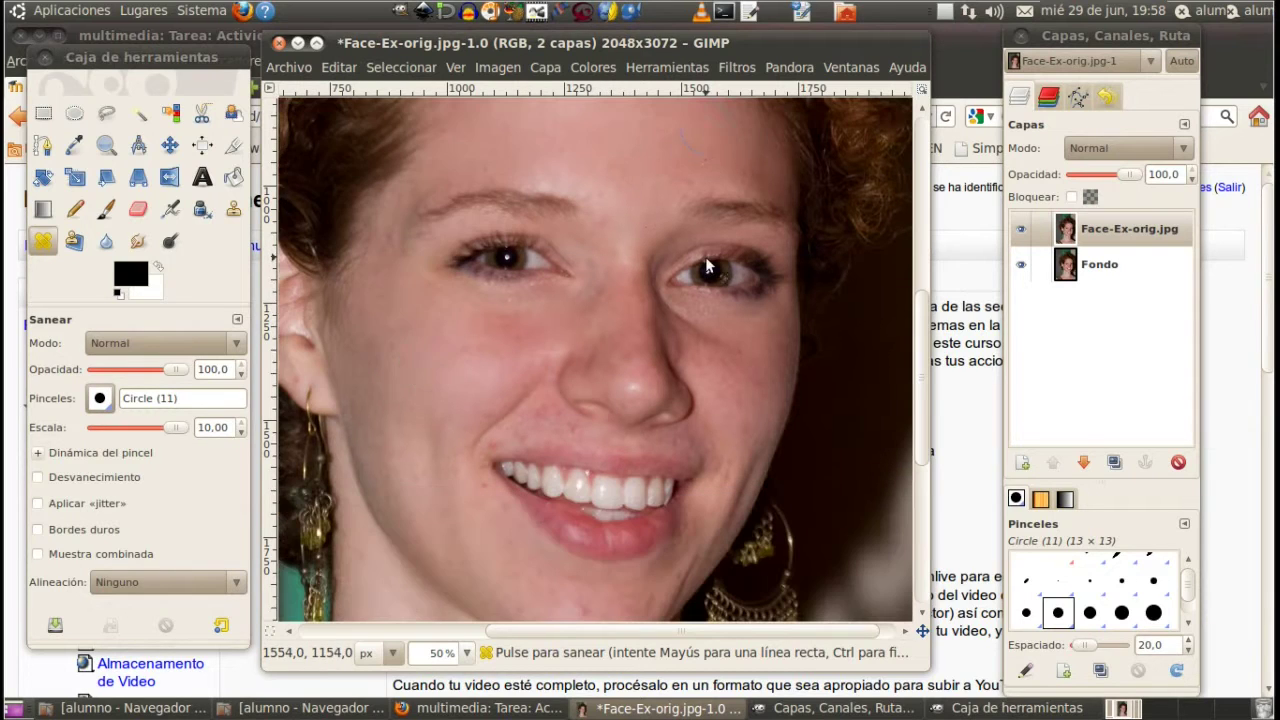
ctrl+click(408, 312)
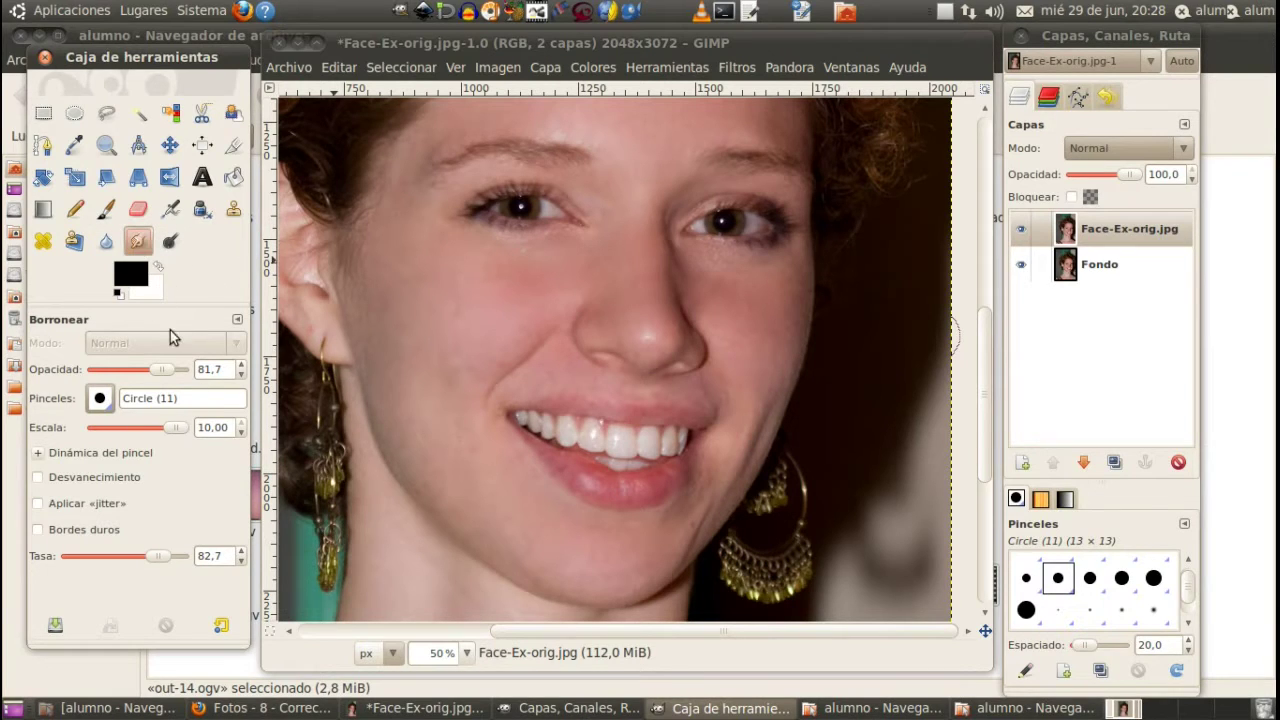
Step: Give the Smudge tool a Rate of 30,0 and an Opacity of 53,7
click(153, 559)
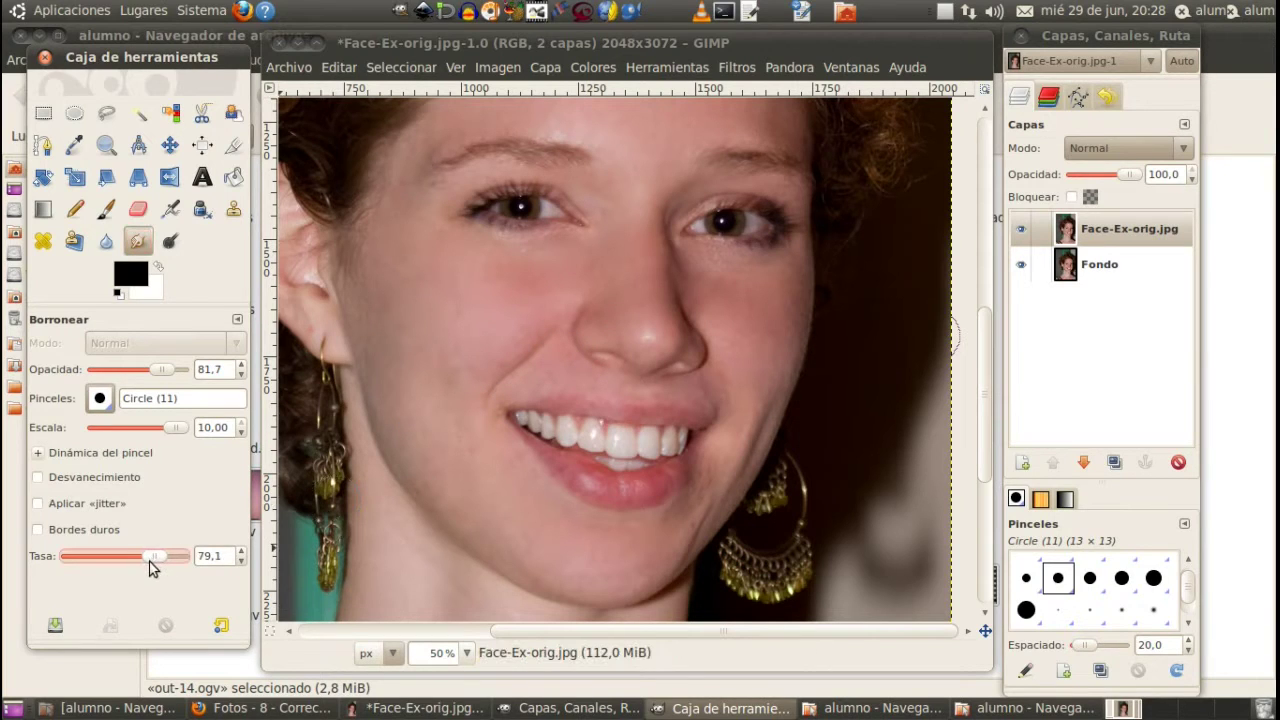
drag(138, 563, 100, 566)
click(93, 558)
drag(93, 562, 98, 562)
scroll(990, 378, up, 2)
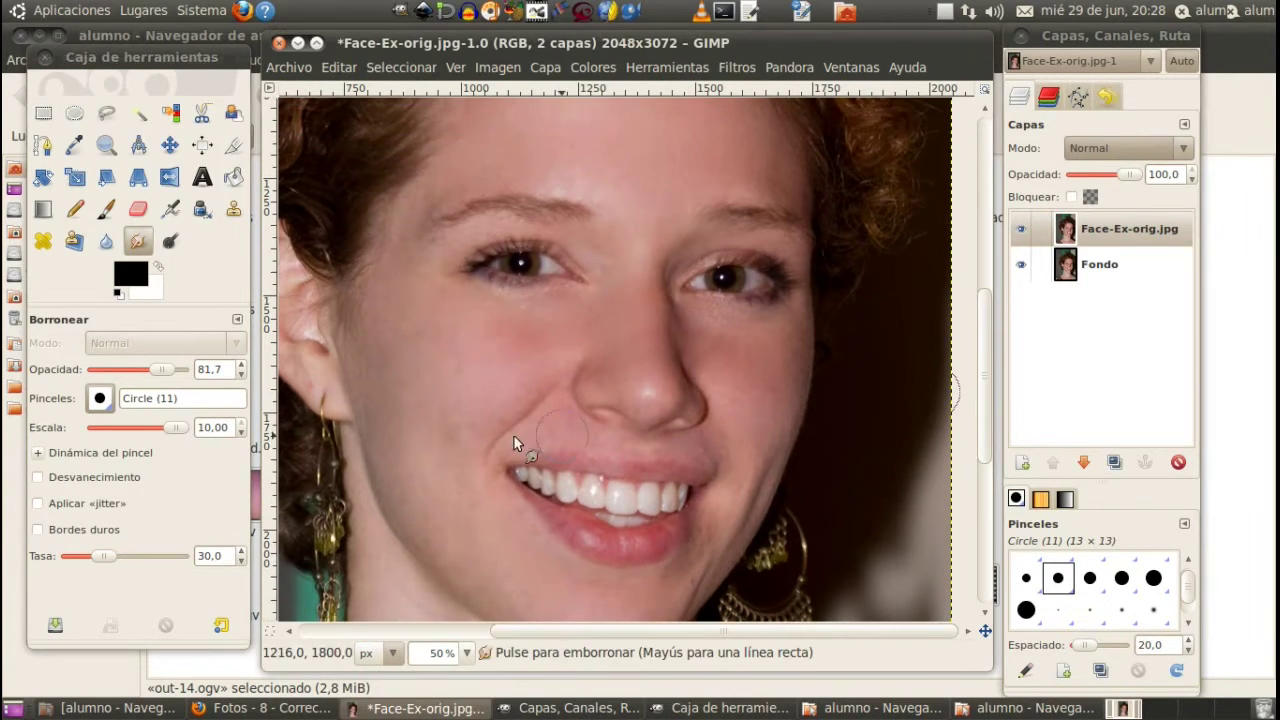
drag(168, 371, 143, 371)
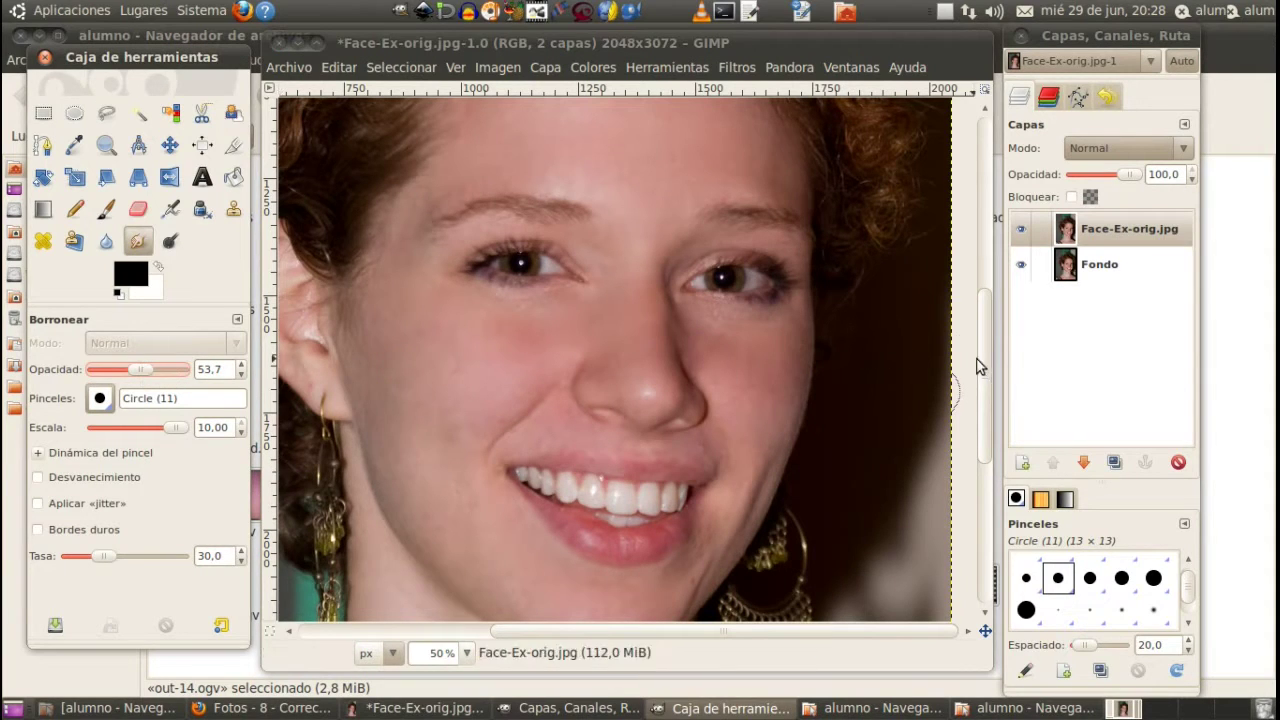
click(486, 330)
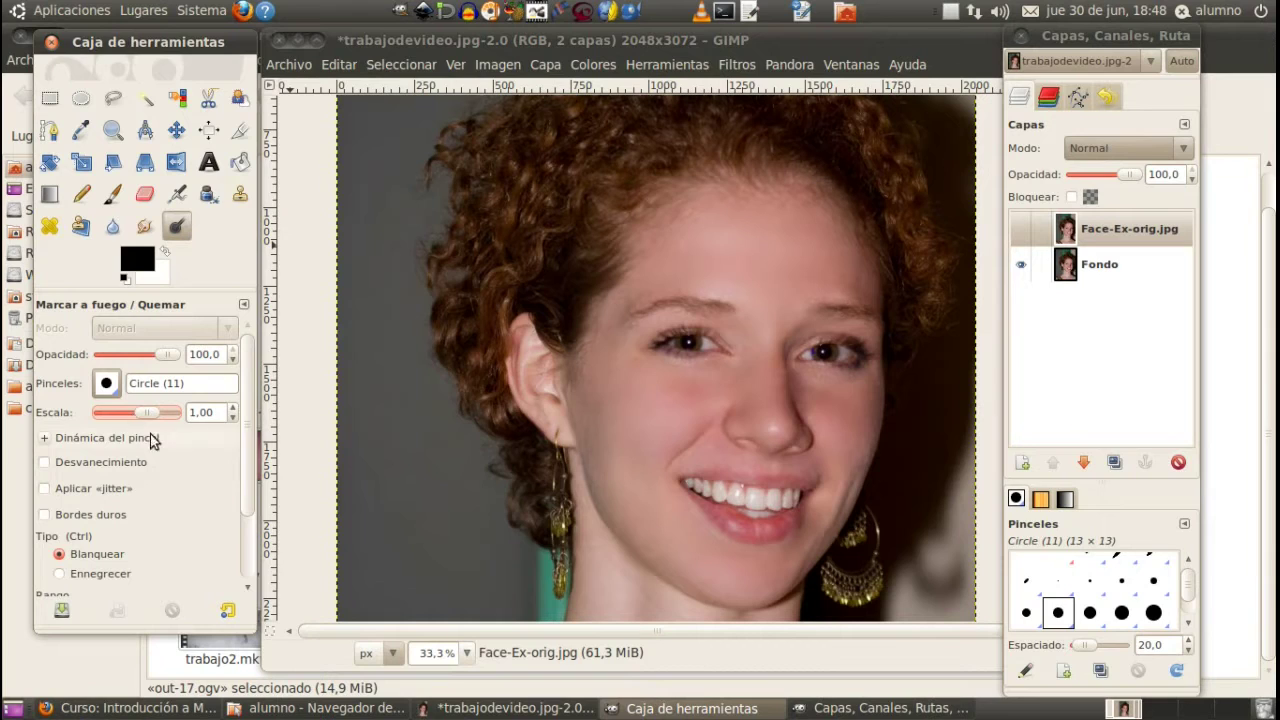
Step: Lower the Dodge/Burn Exposure to 4,9, keeping the Midtones range
scroll(250, 495, down, 1)
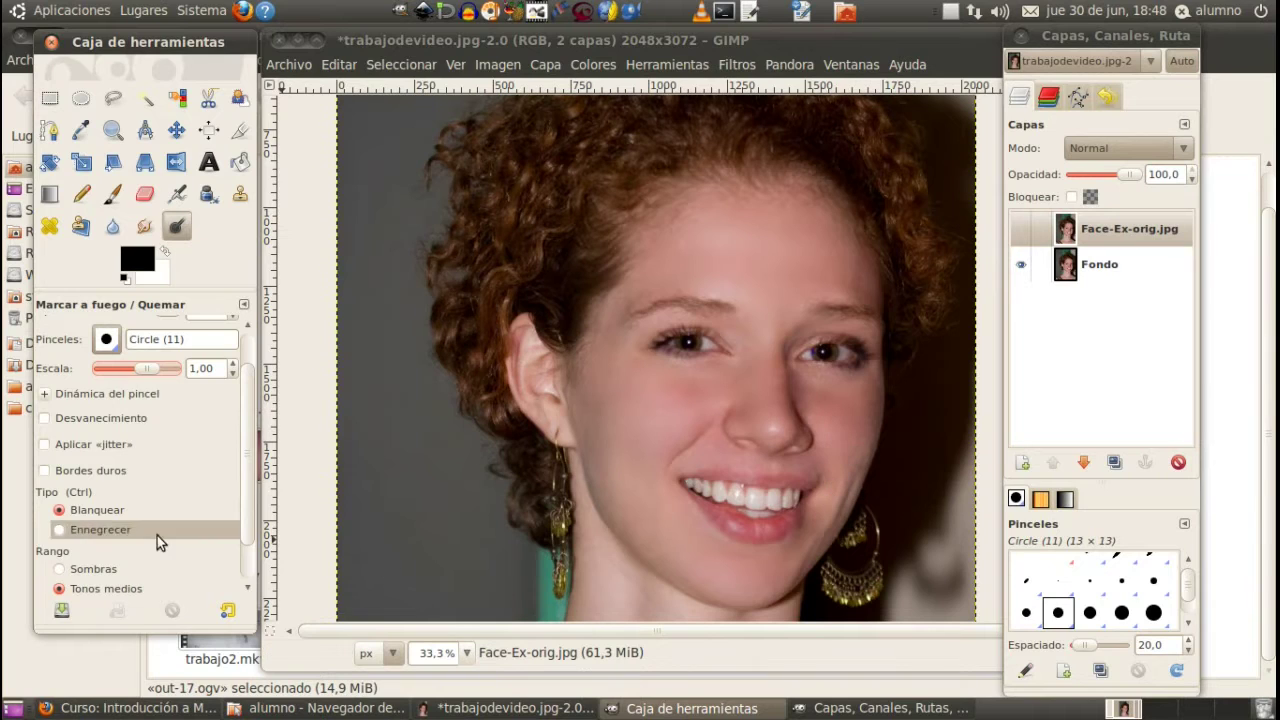
scroll(249, 503, down, 2)
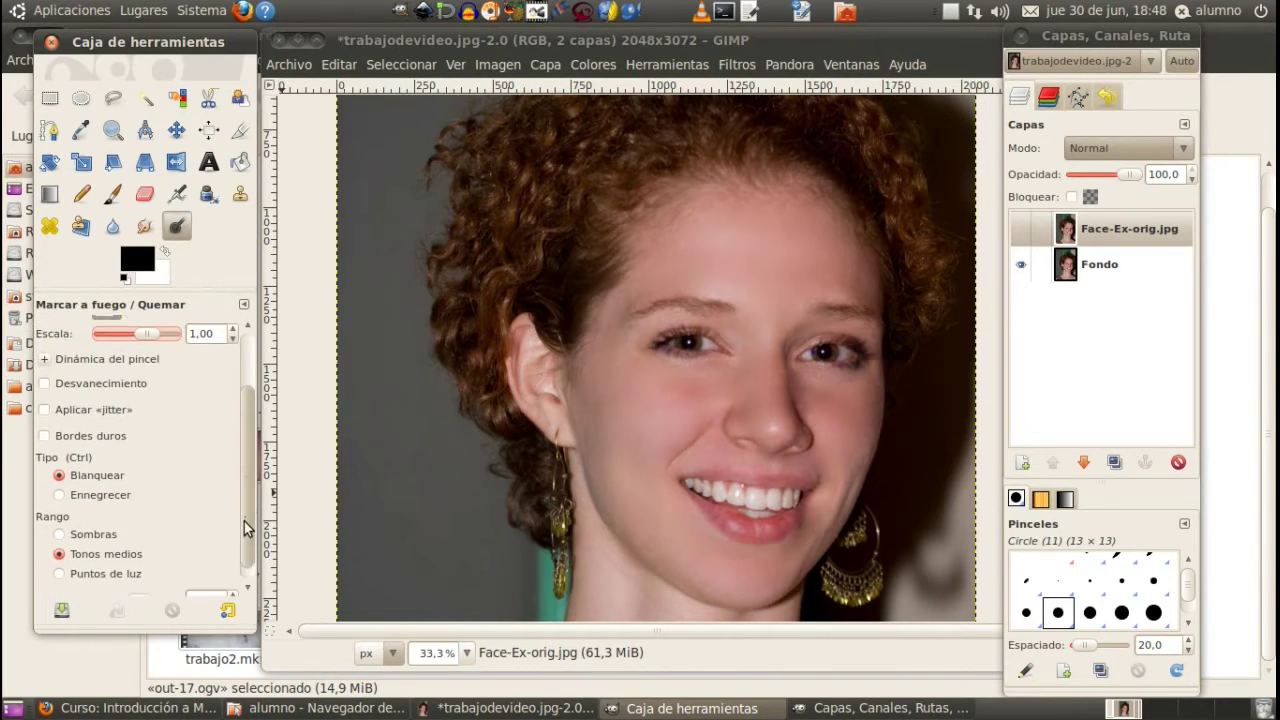
scroll(249, 515, down, 1)
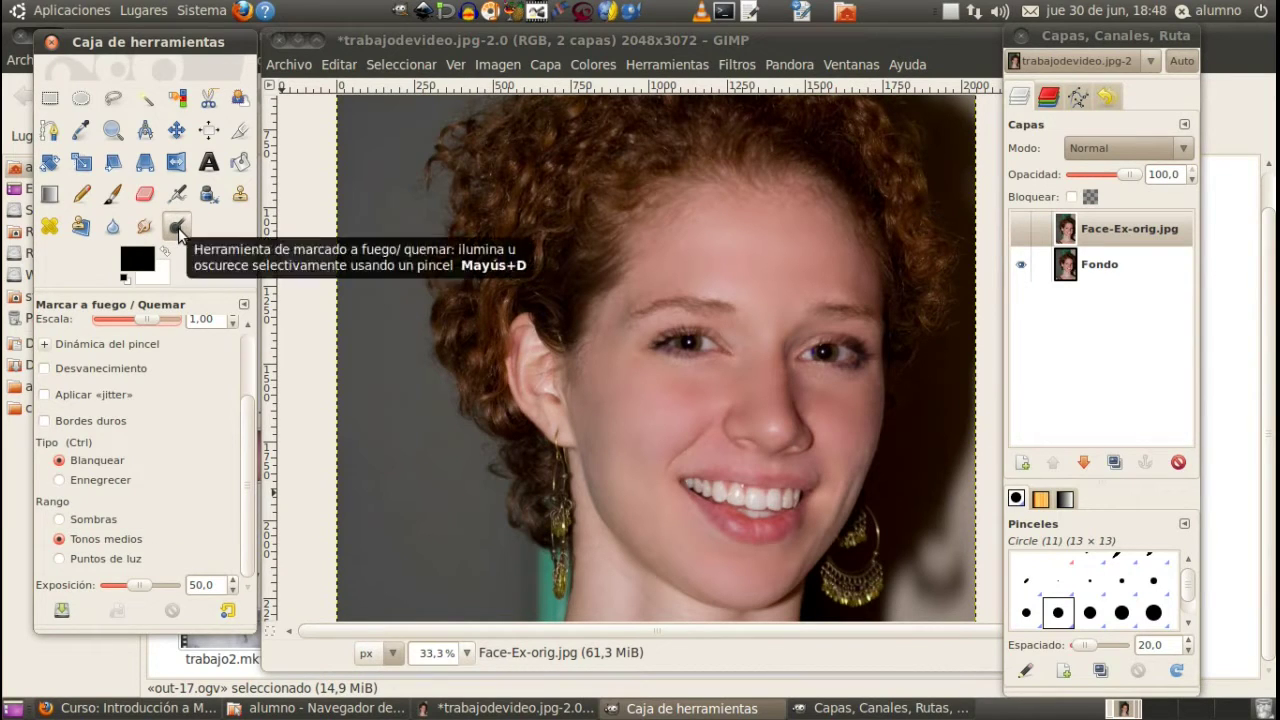
click(139, 587)
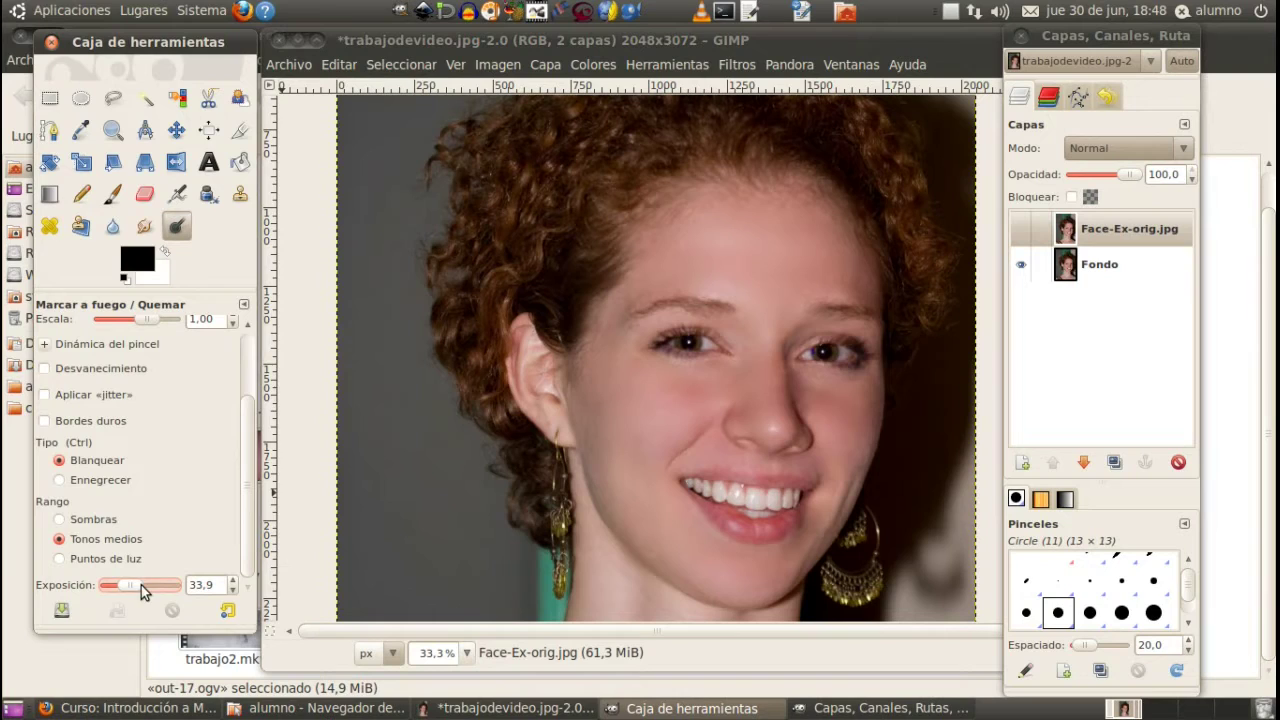
double_click(232, 590)
click(232, 590)
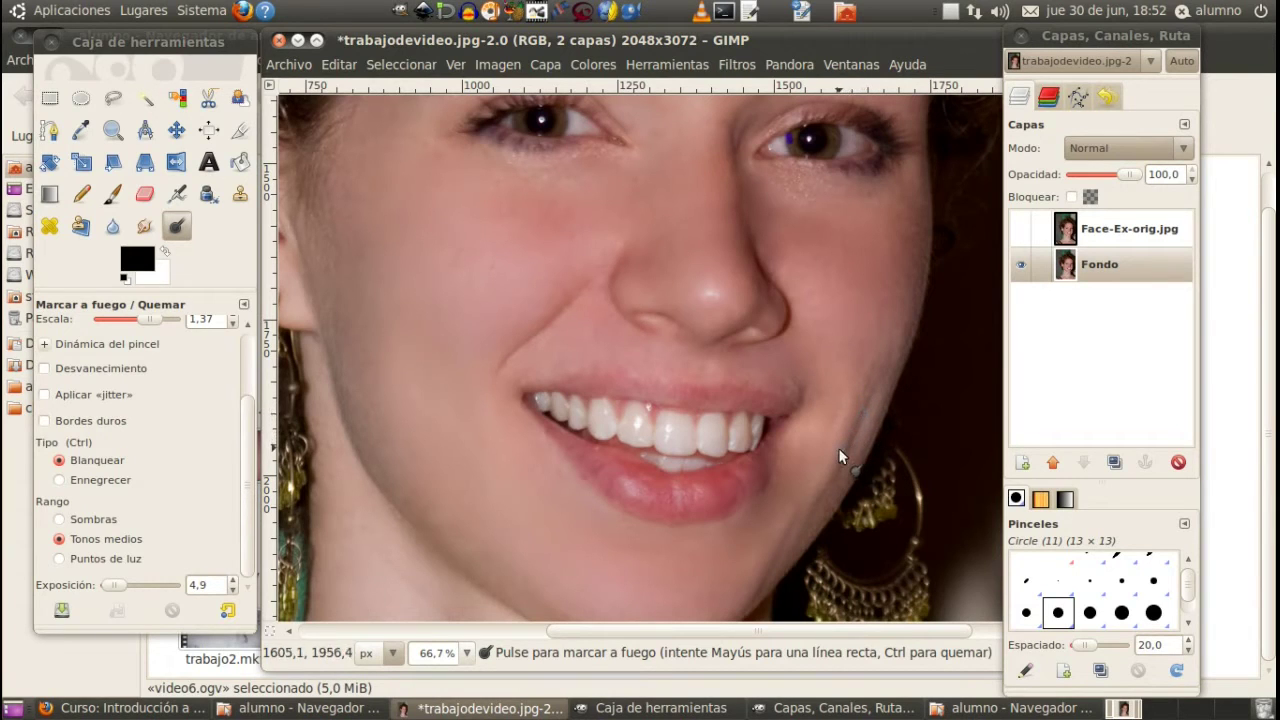
Step: Burn faint shading along the jawline beside the smile, toggling dodge and burn with Ctrl
drag(868, 424, 866, 399)
key(ctrl)
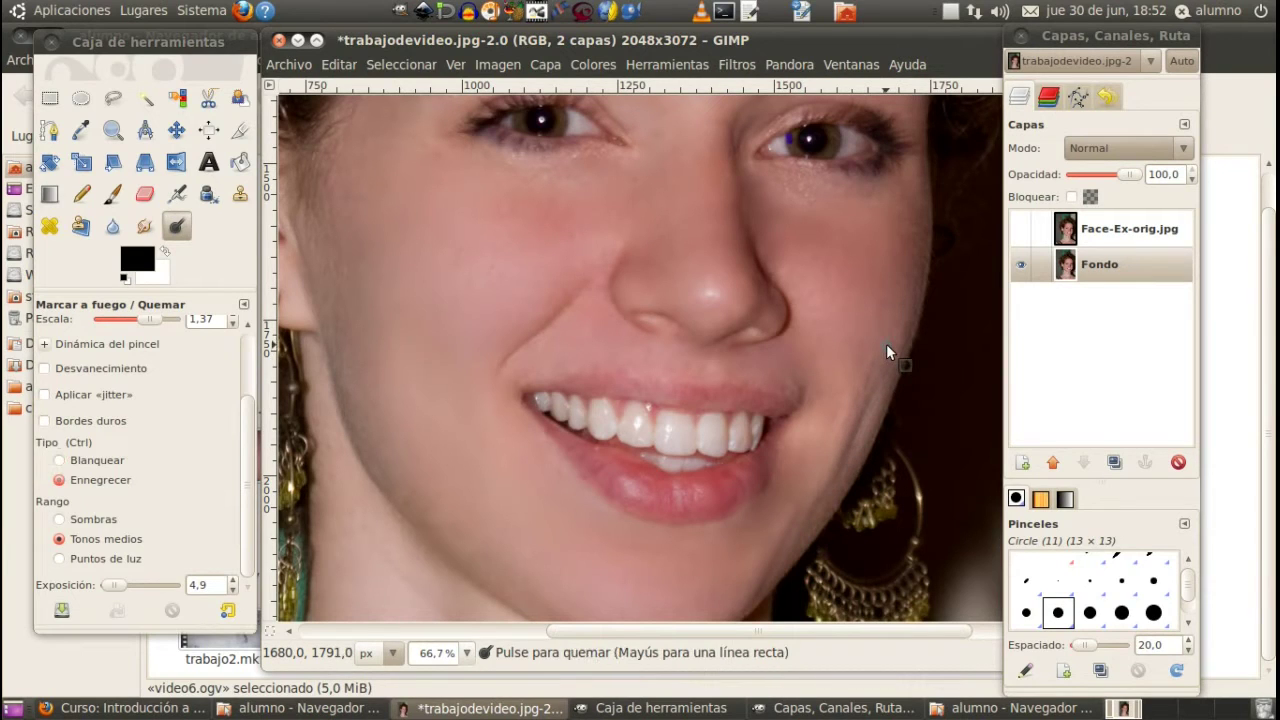
key(ctrl)
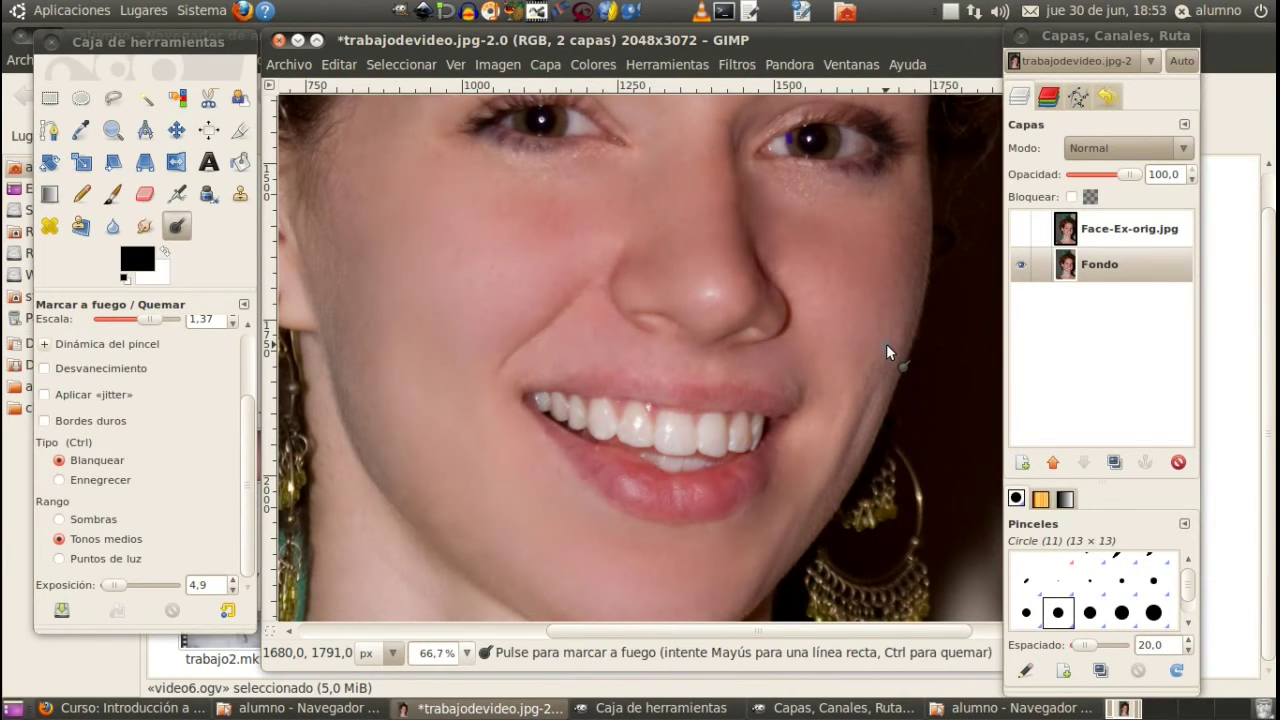
key(ctrl)
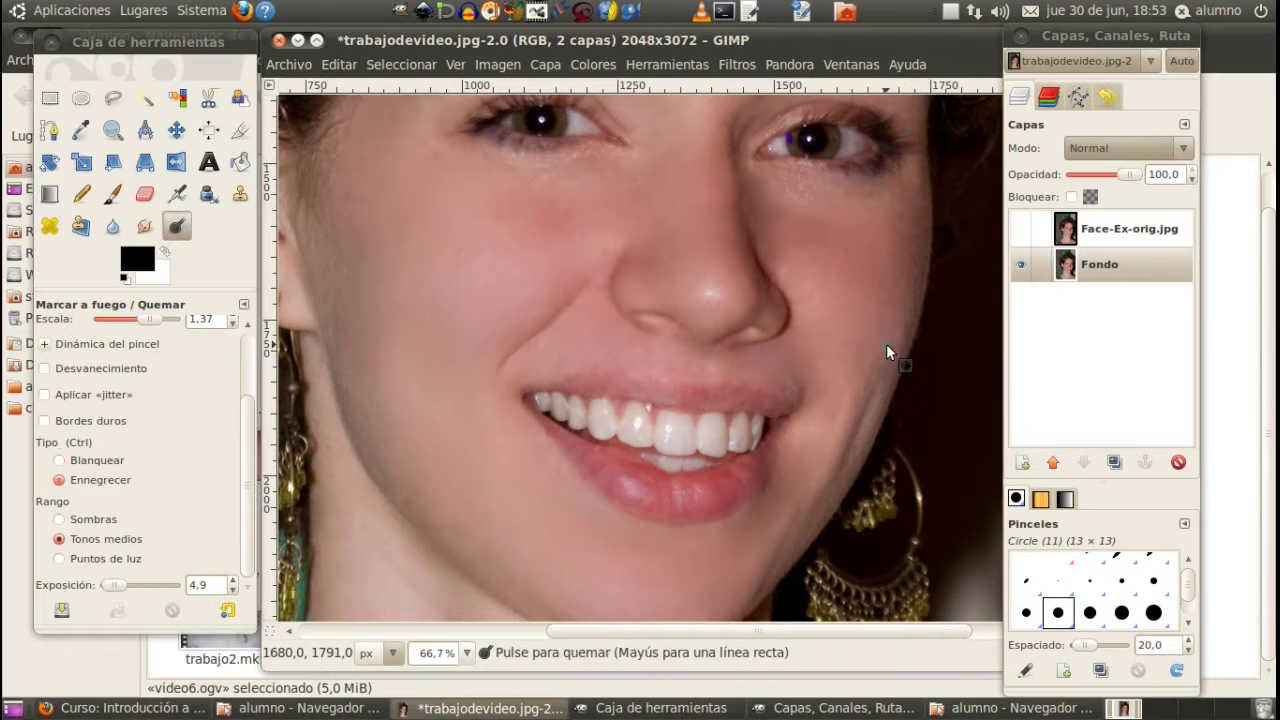
key(ctrl)
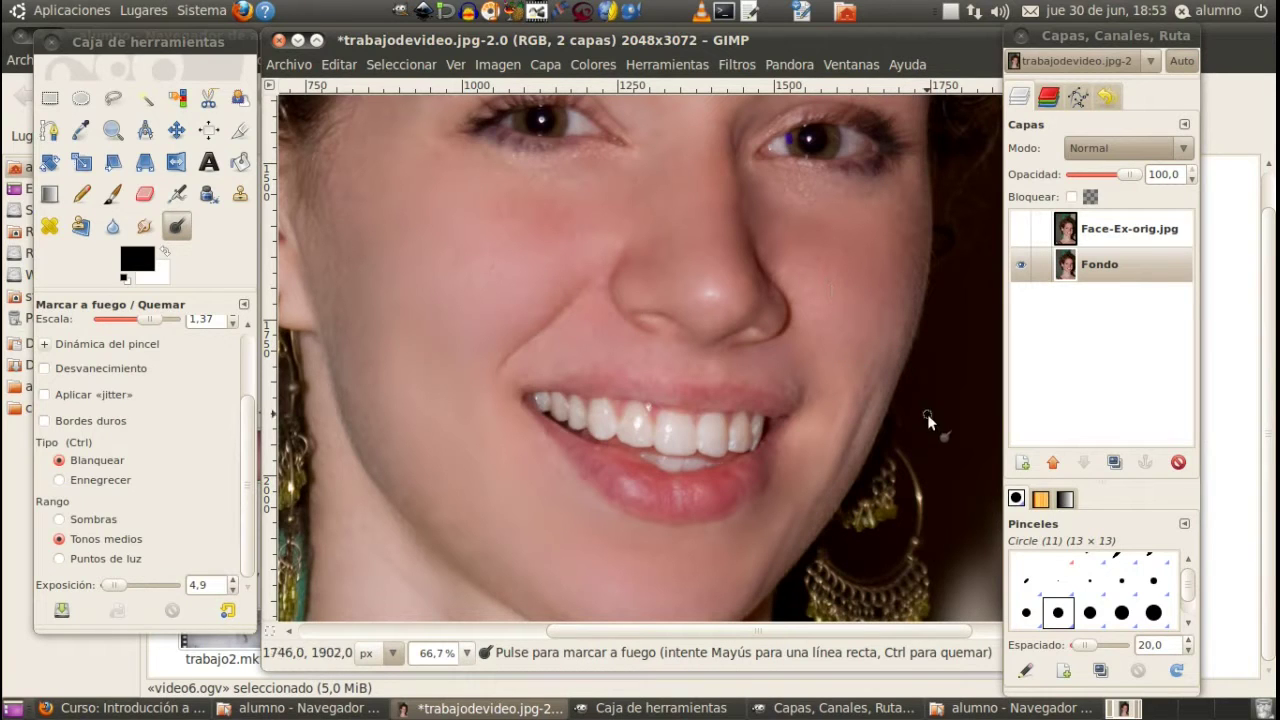
scroll(868, 480, down, 3)
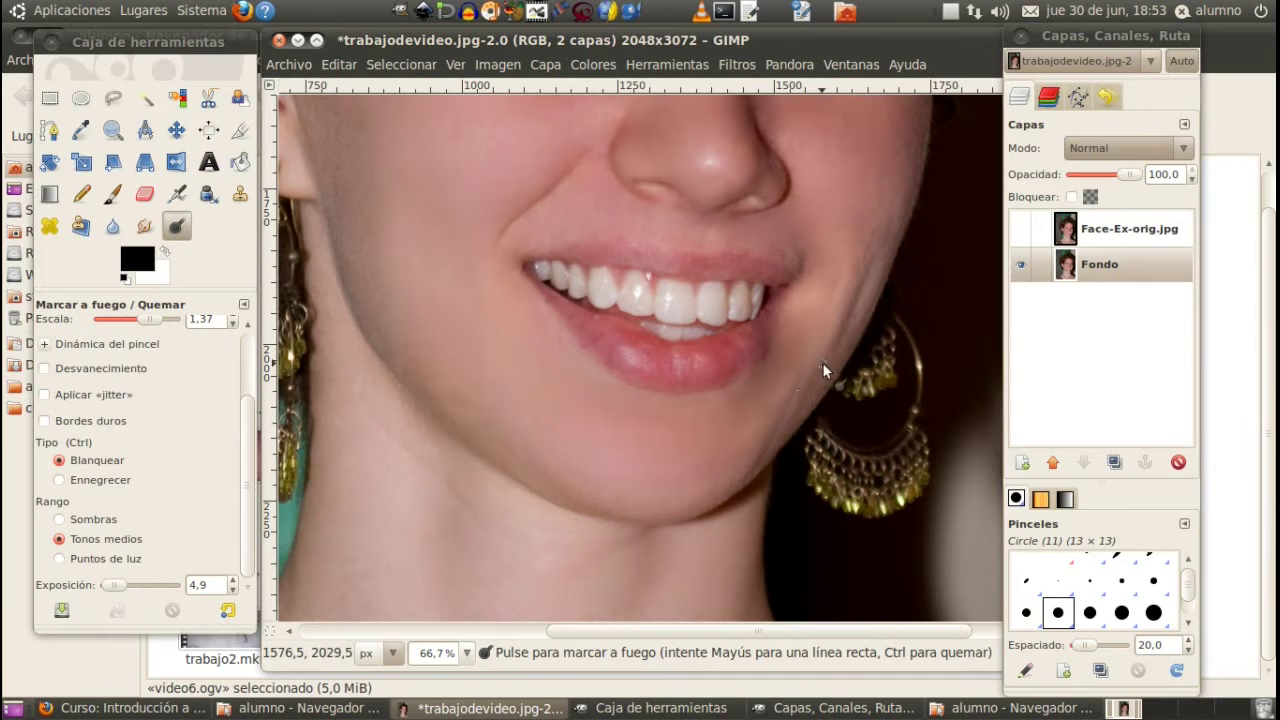
scroll(806, 368, up, 2)
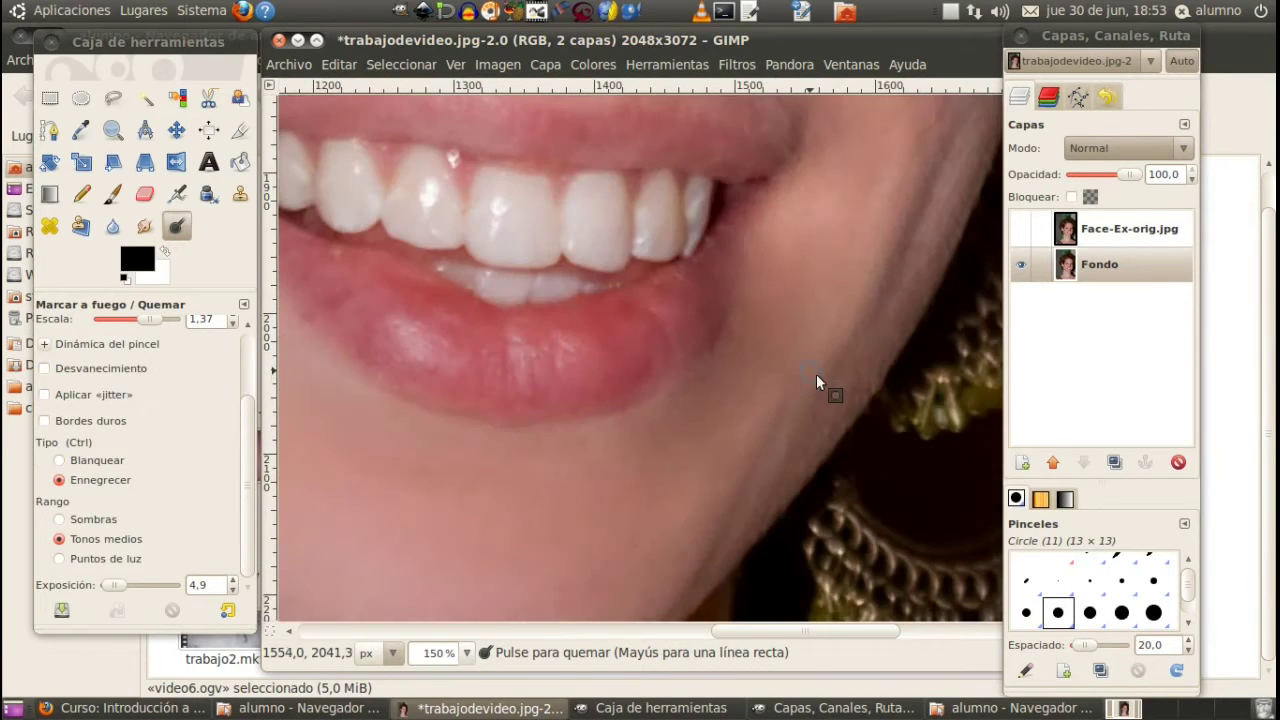
scroll(829, 380, down, 1)
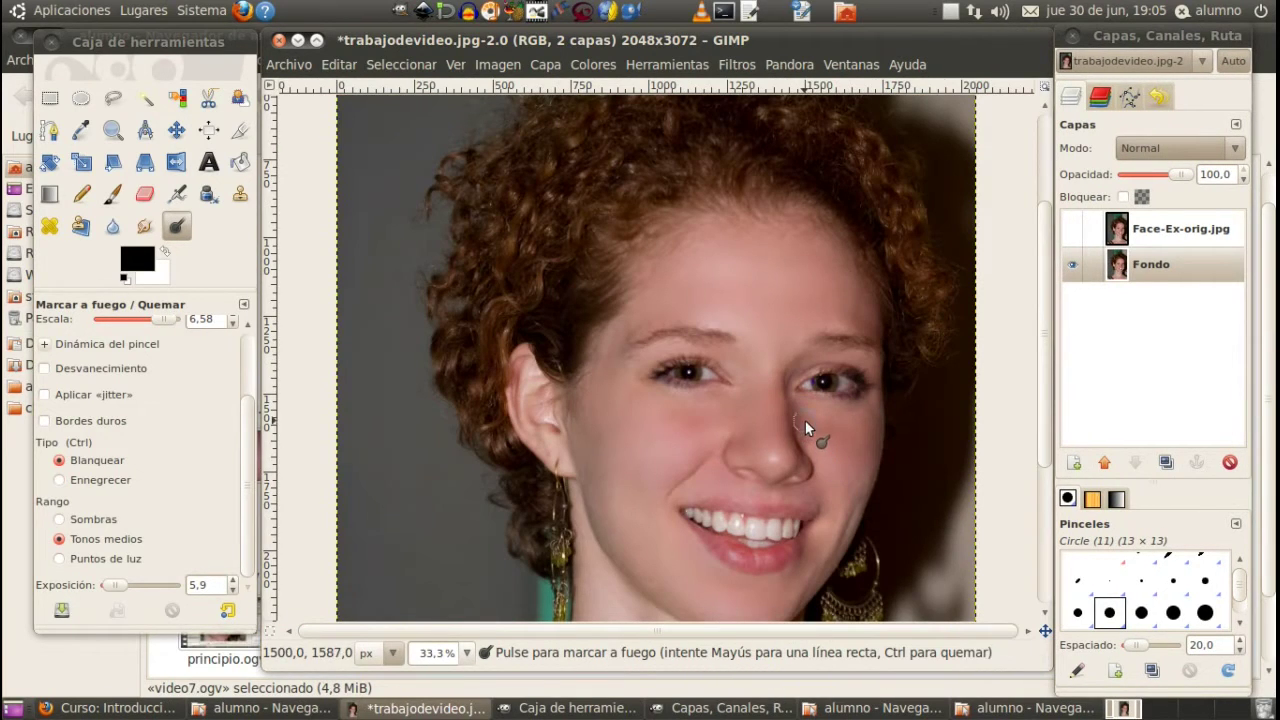
scroll(870, 415, up, 1)
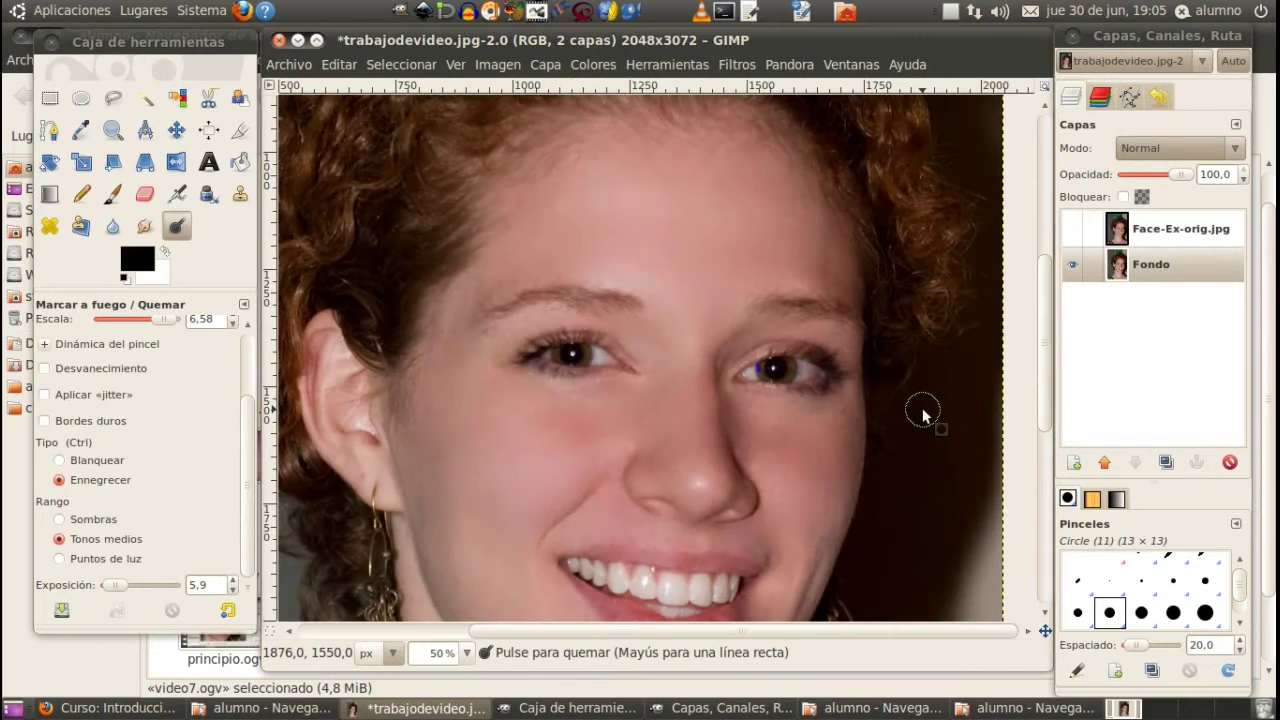
scroll(912, 413, up, 1)
scroll(912, 413, up, 2)
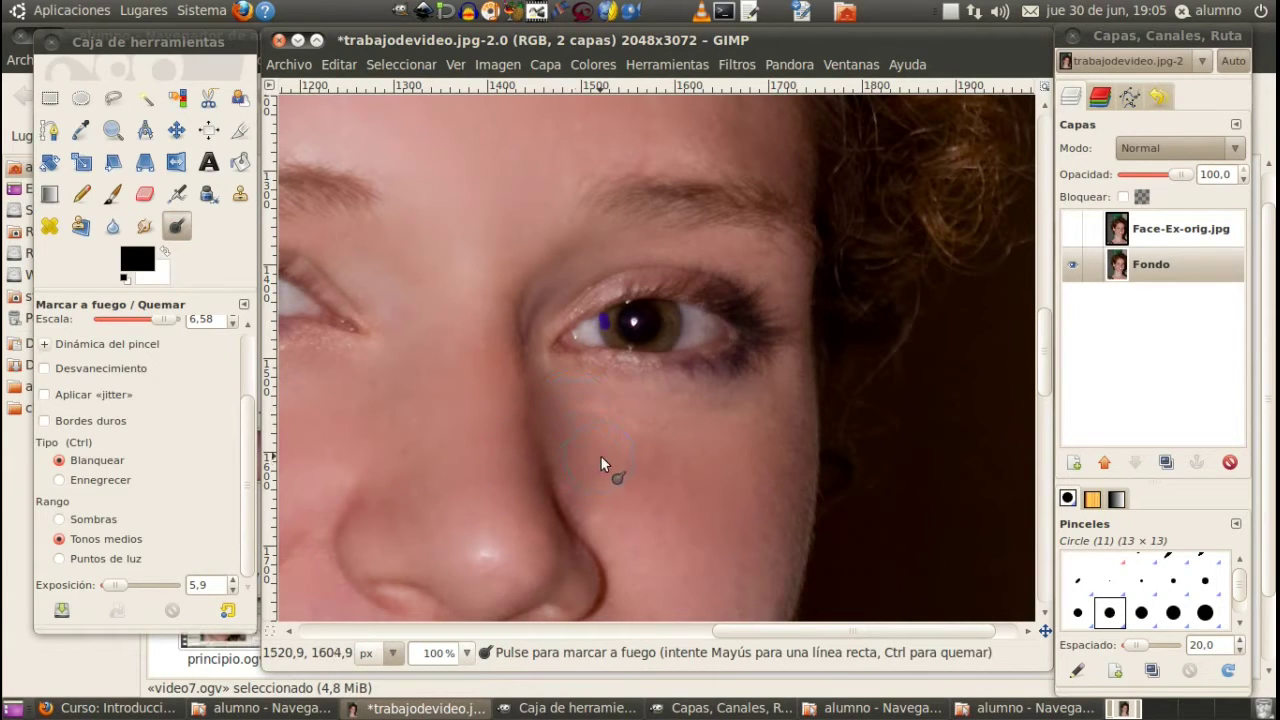
drag(565, 391, 587, 479)
drag(177, 326, 170, 322)
click(160, 320)
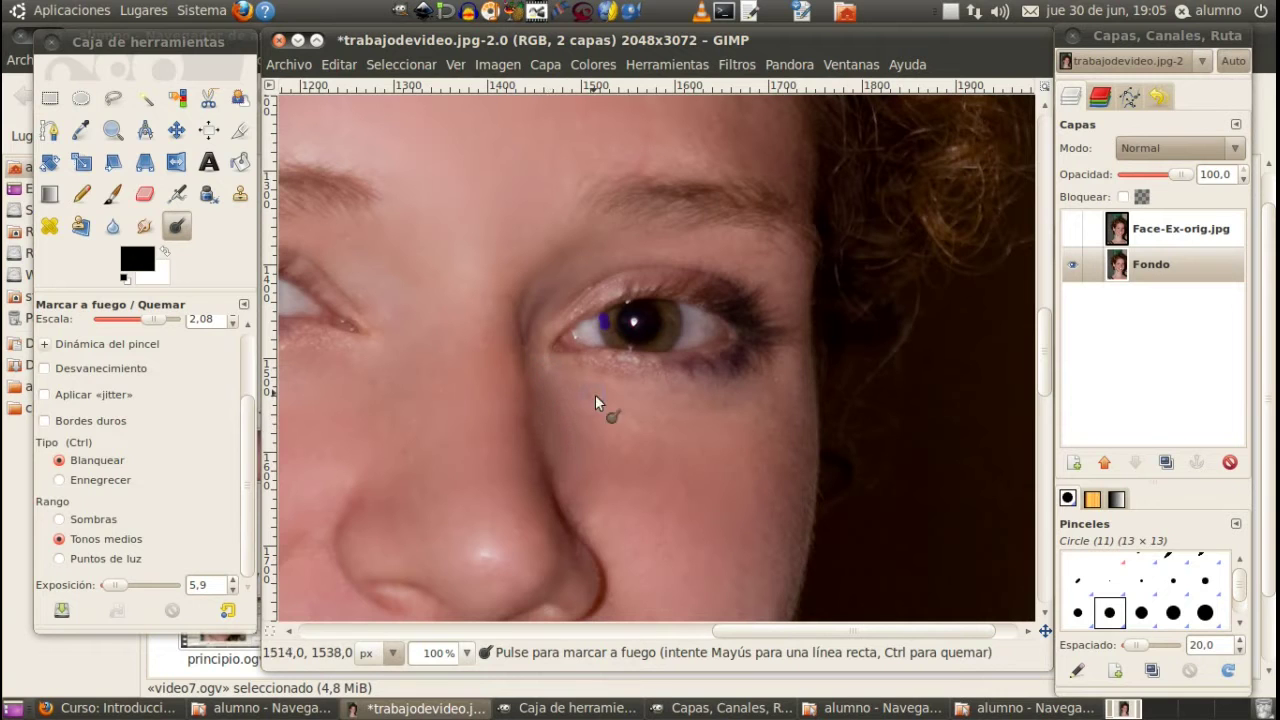
scroll(905, 420, down, 2)
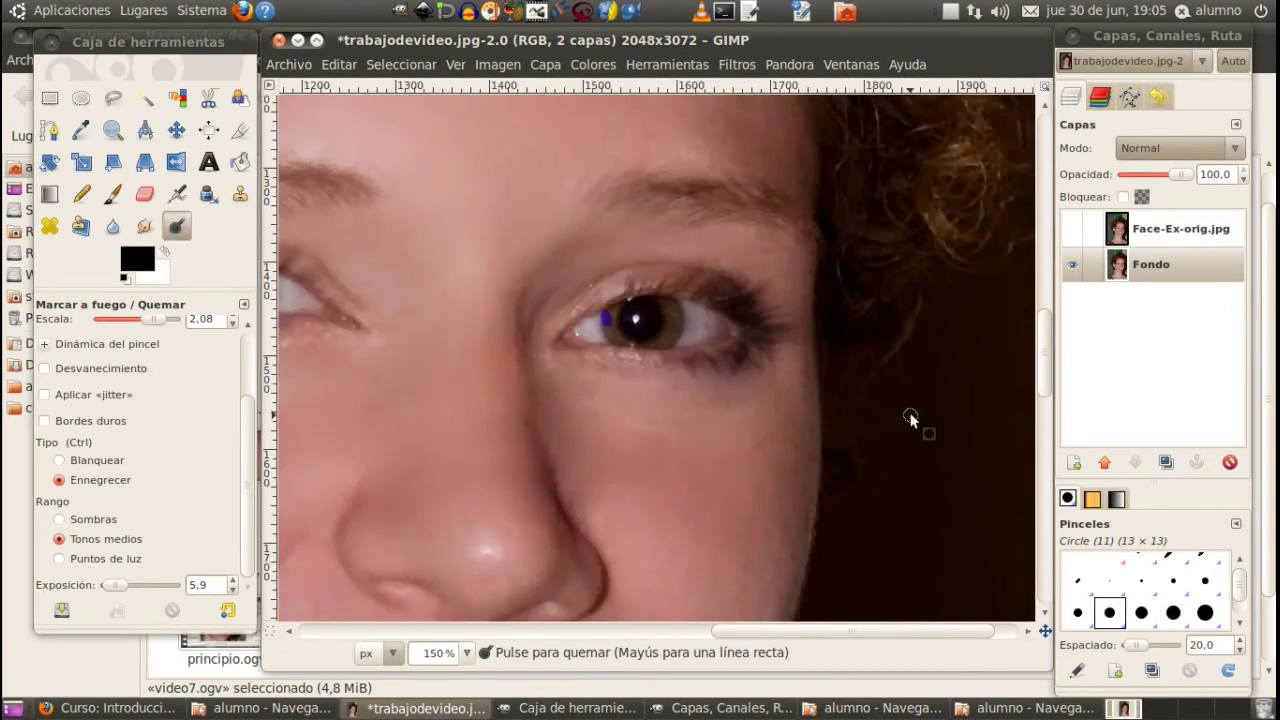
scroll(908, 415, down, 1)
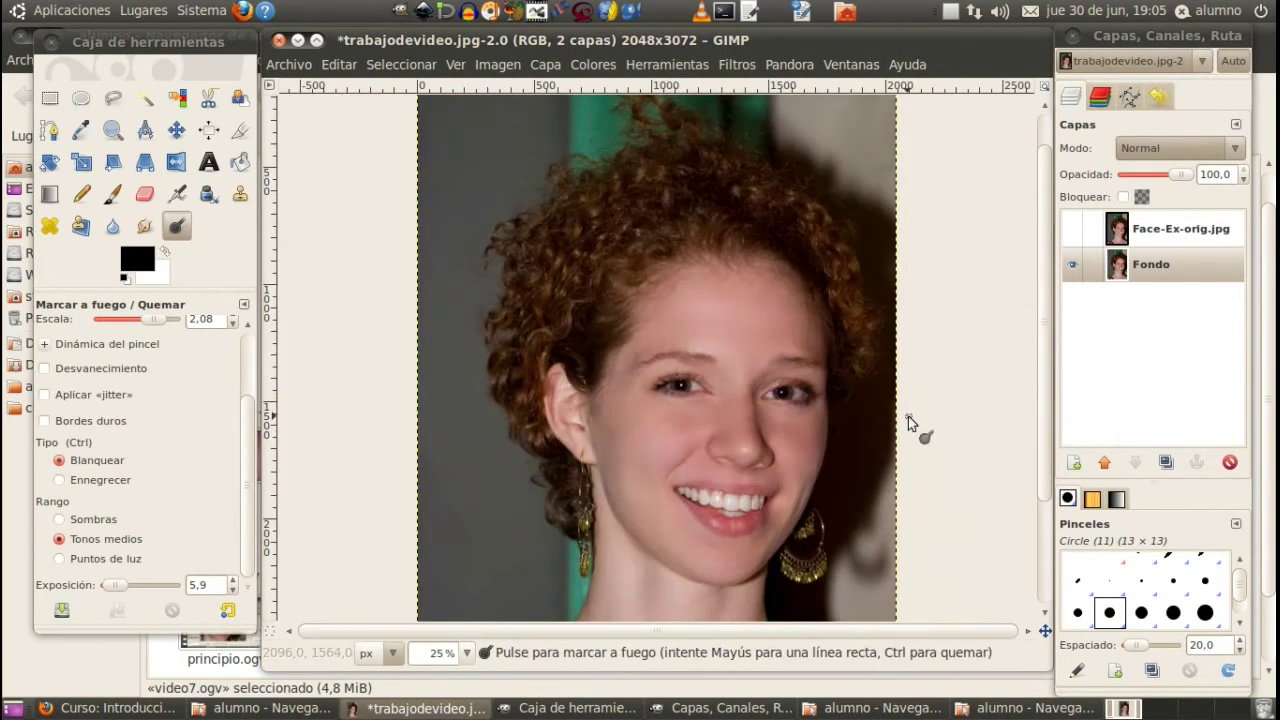
key(ctrl)
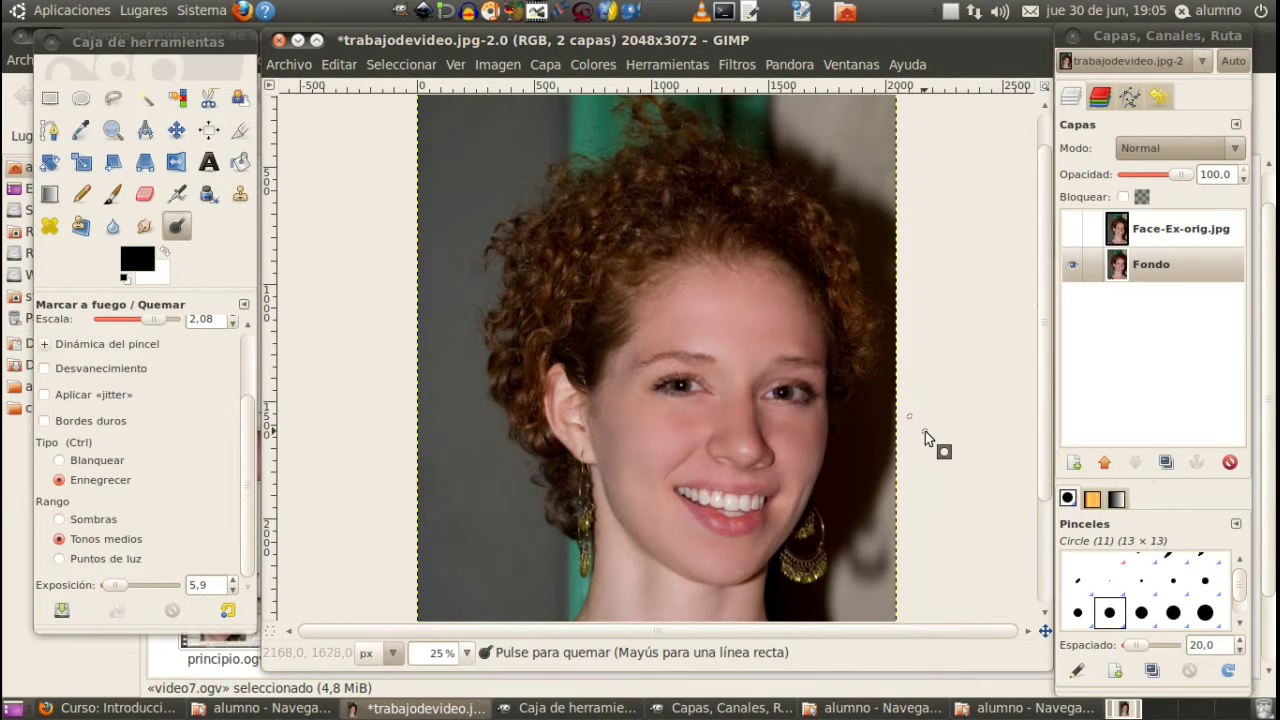
key(ctrl)
scroll(906, 382, up, 1)
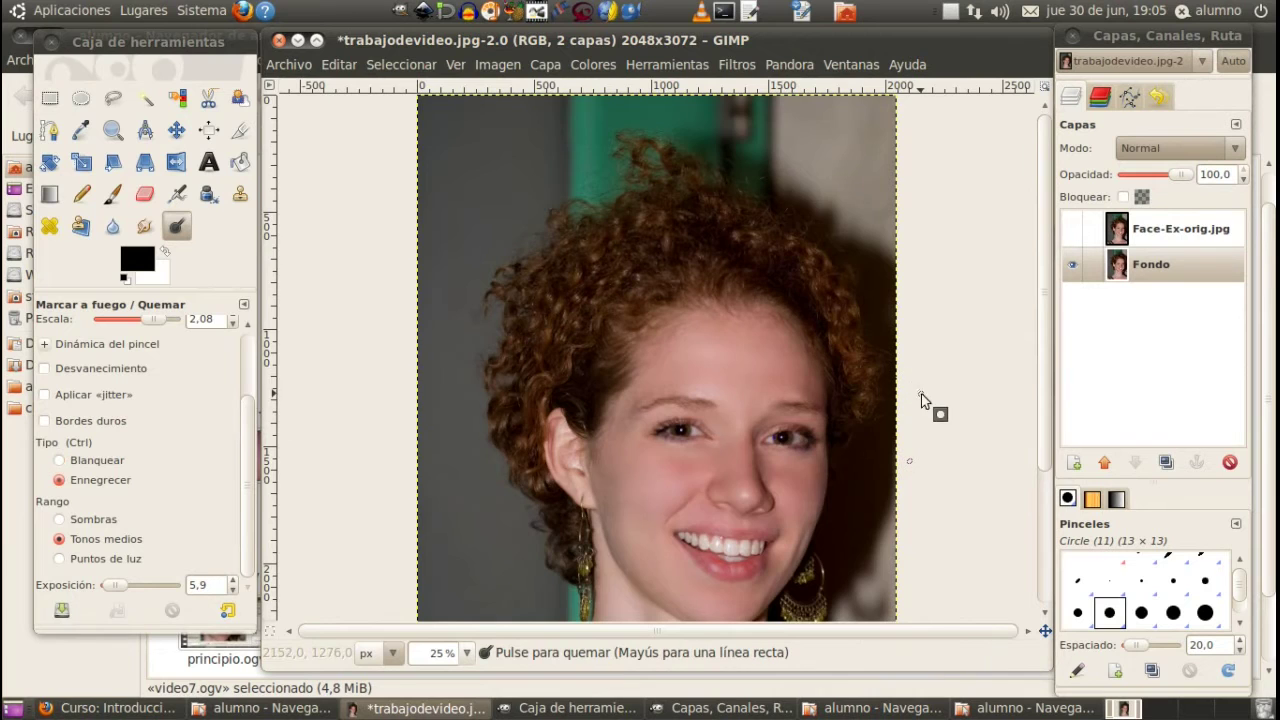
ctrl+scroll(922, 394, up, 3)
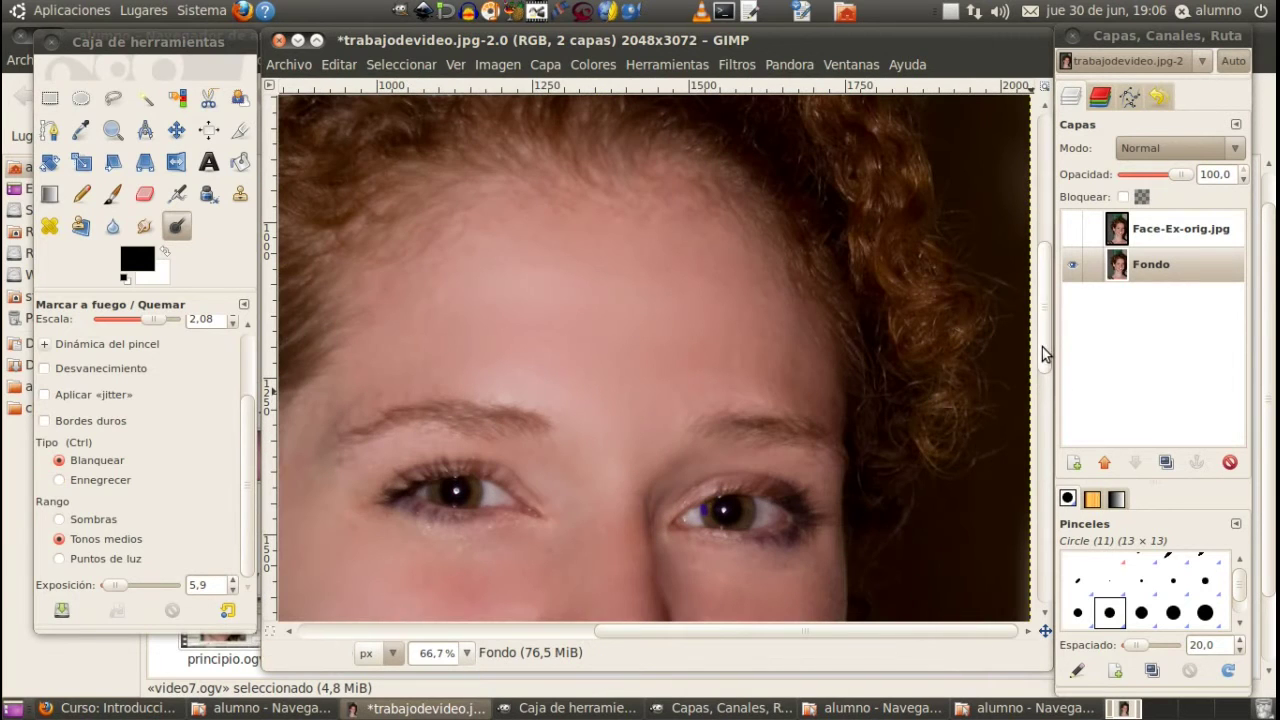
click(1042, 392)
drag(1043, 424, 1052, 342)
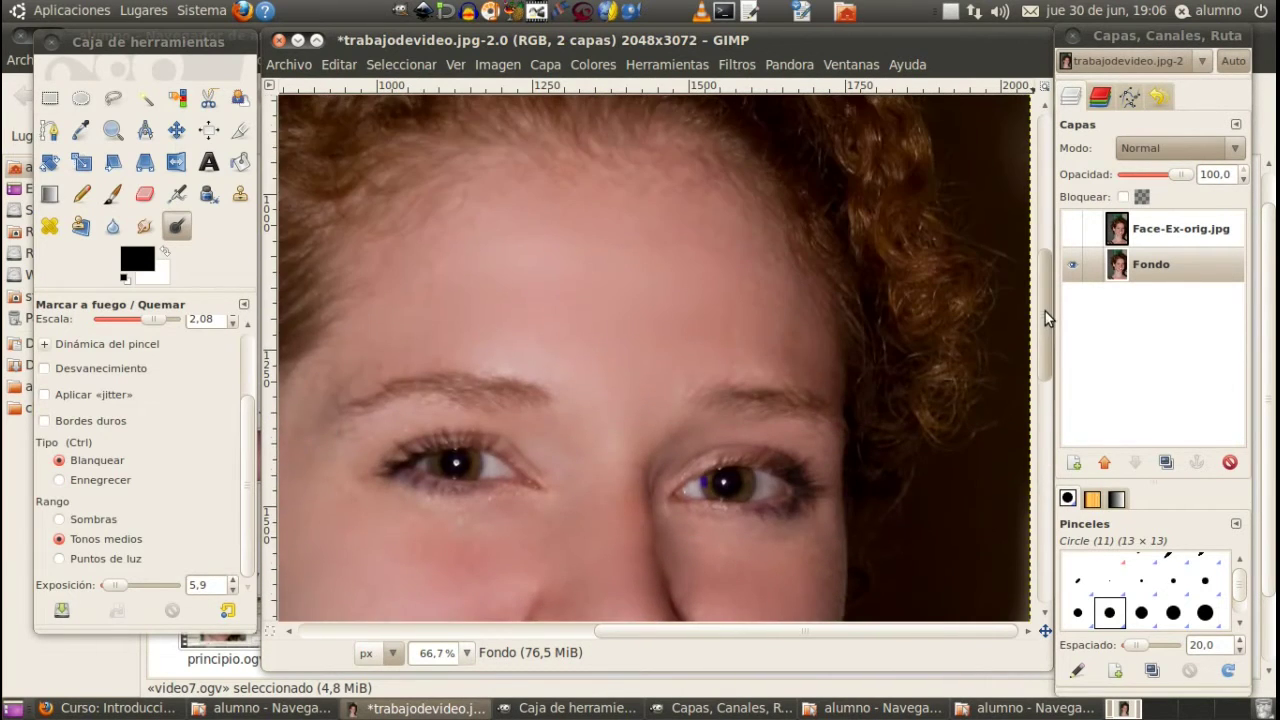
key(ctrl)
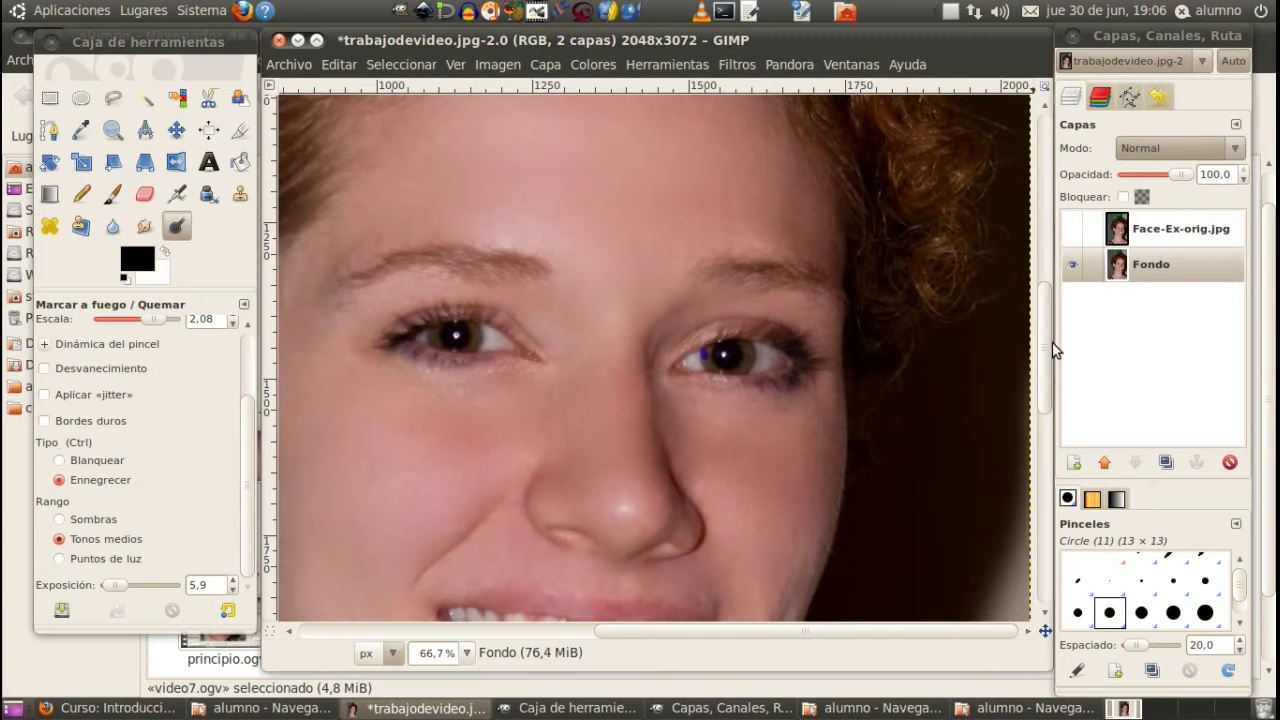
key(ctrl)
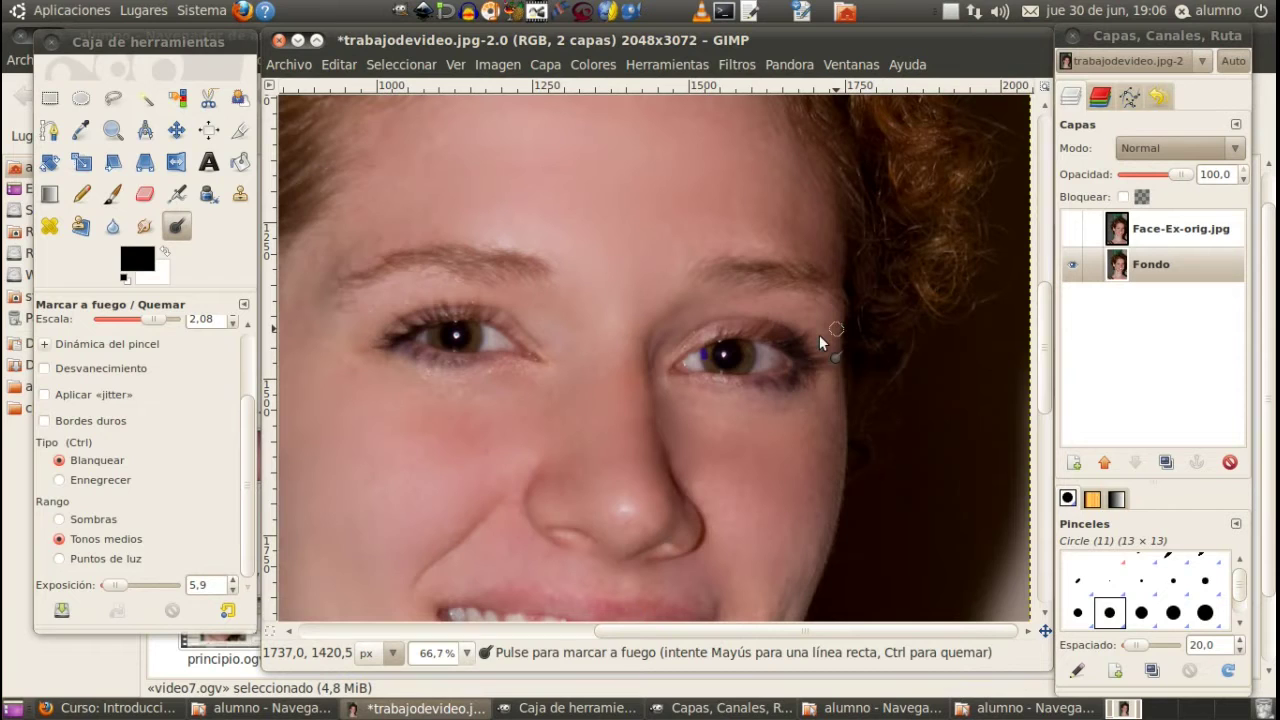
Step: Add a transparent layer named Capa nueva above Fondo
right_click(1146, 248)
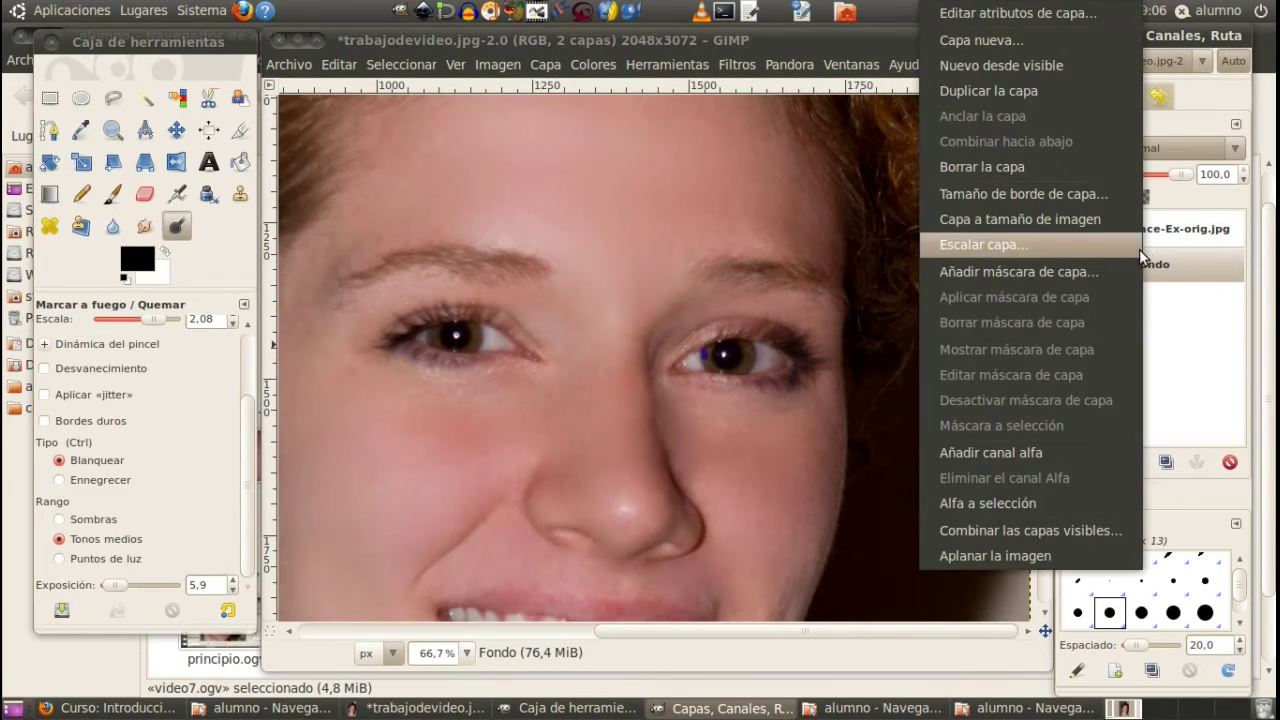
click(1047, 41)
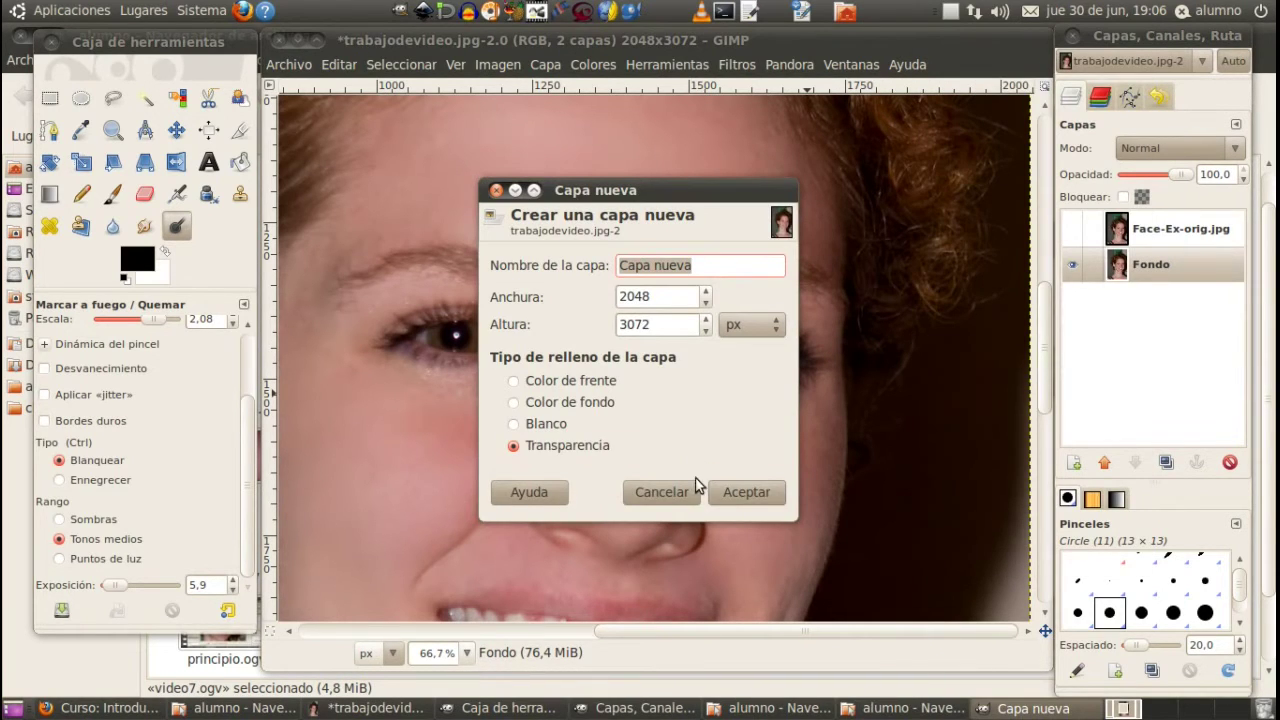
click(746, 492)
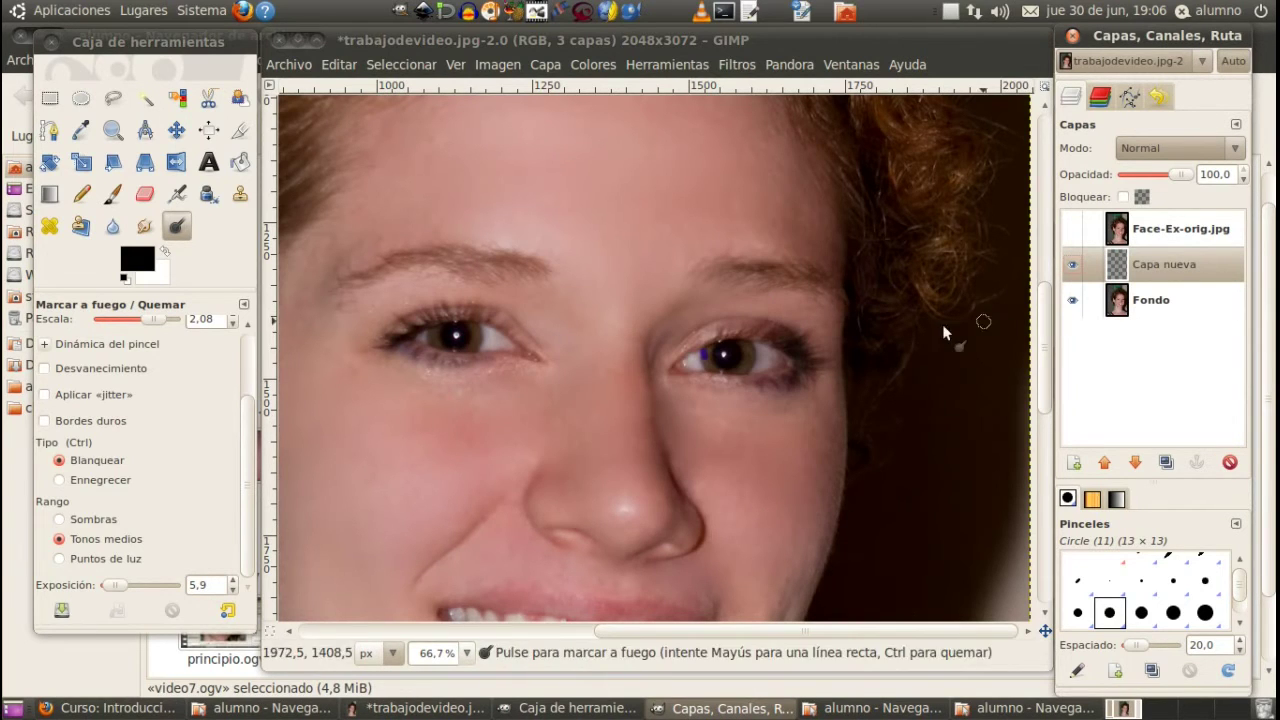
click(112, 194)
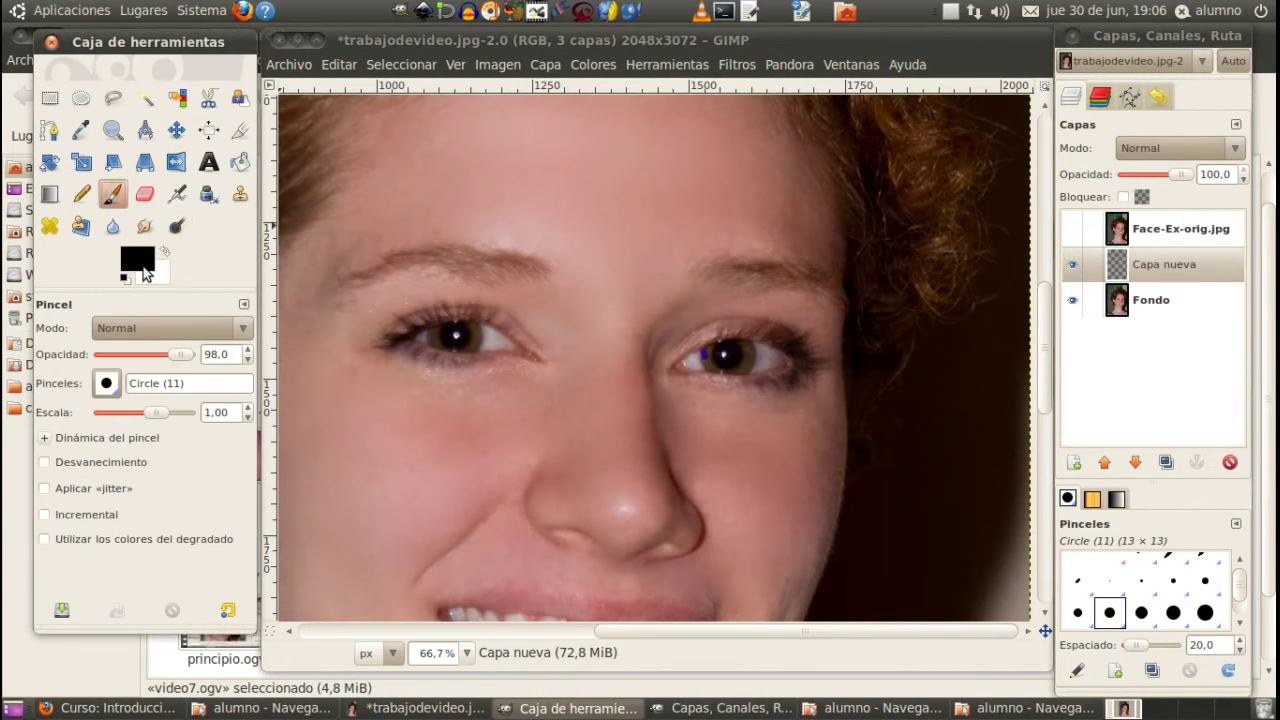
Step: Set the foreground colour to a darker blue with hue 234
click(142, 264)
click(151, 120)
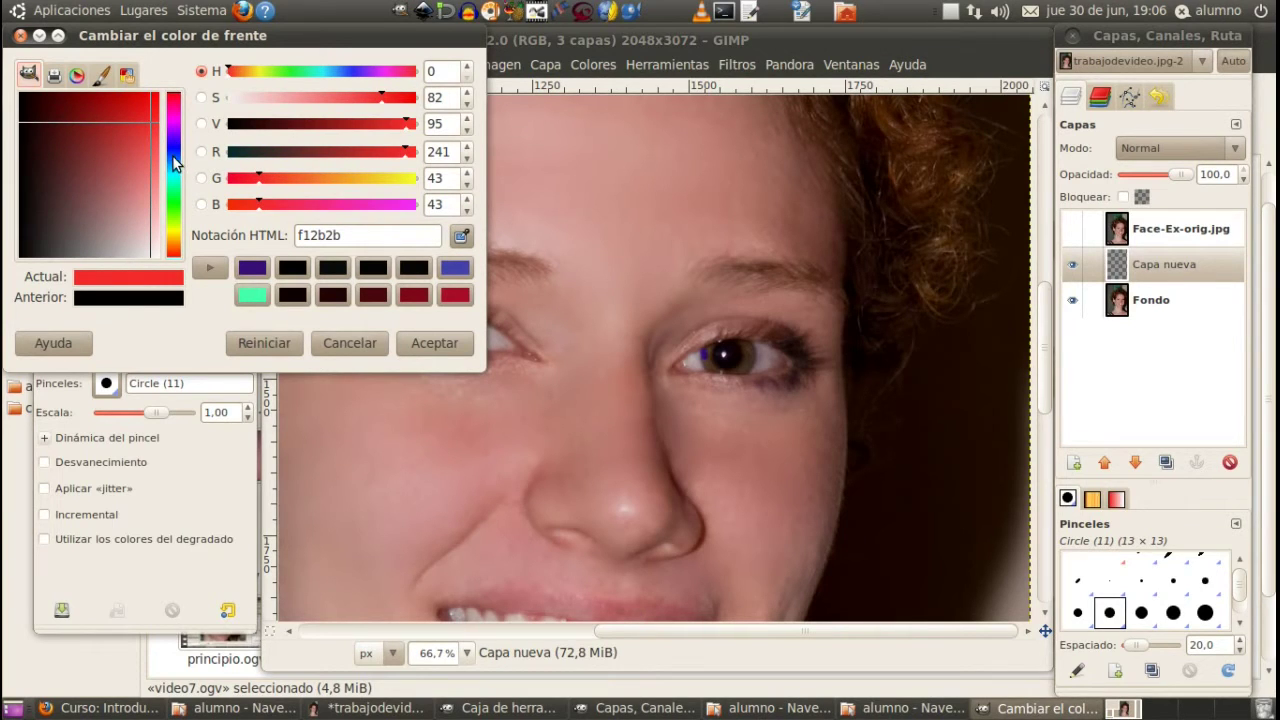
click(173, 155)
drag(151, 128, 118, 116)
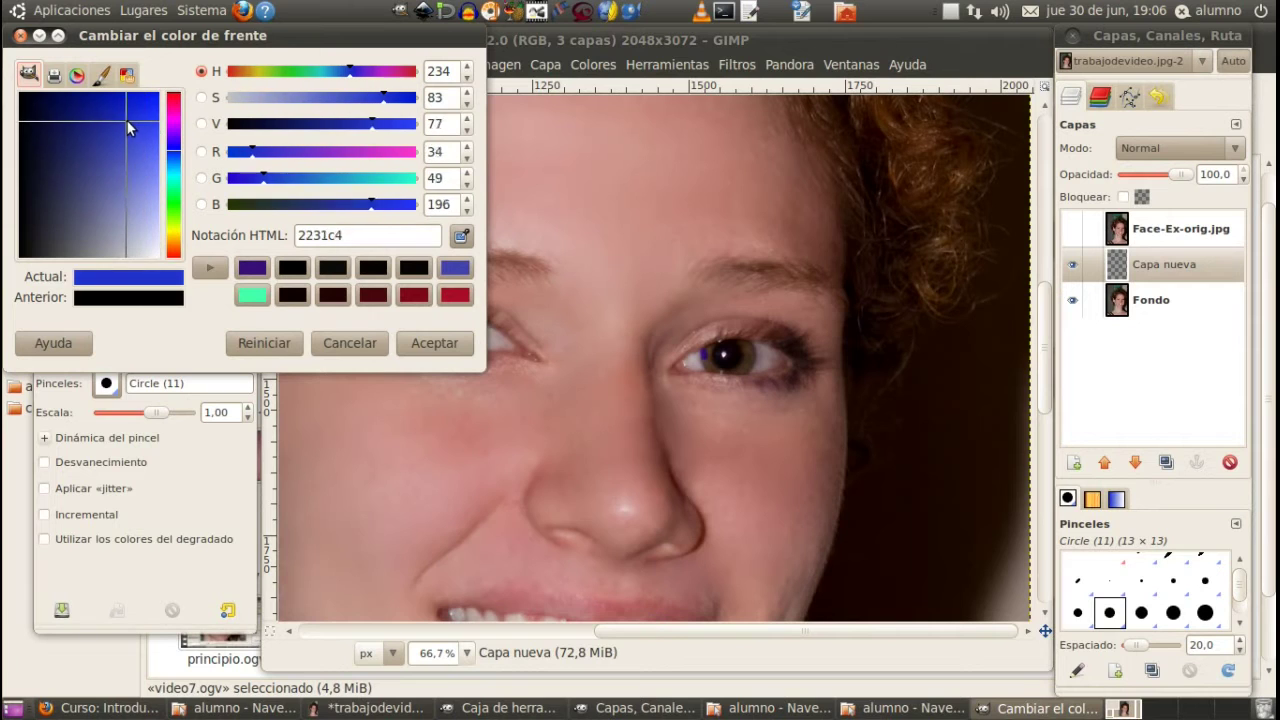
click(433, 345)
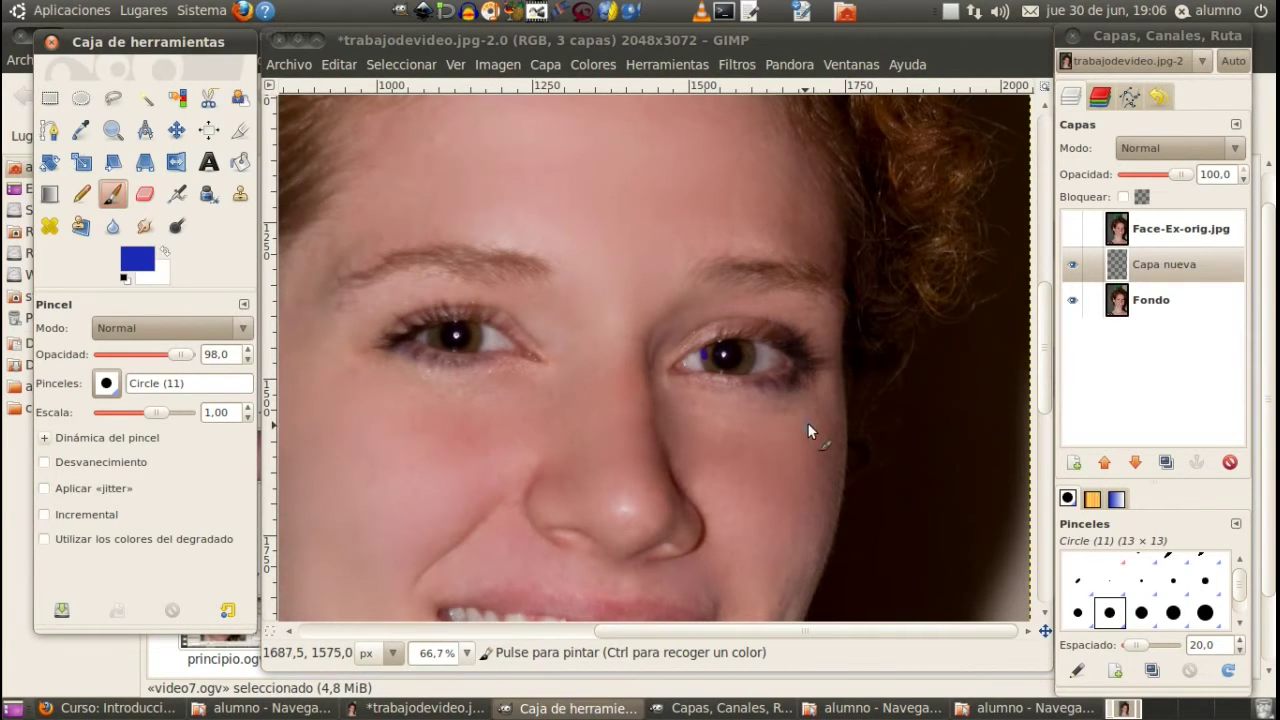
Step: Zoom to 150% and paint solid blue over the right eye's iris
scroll(815, 419, up, 2)
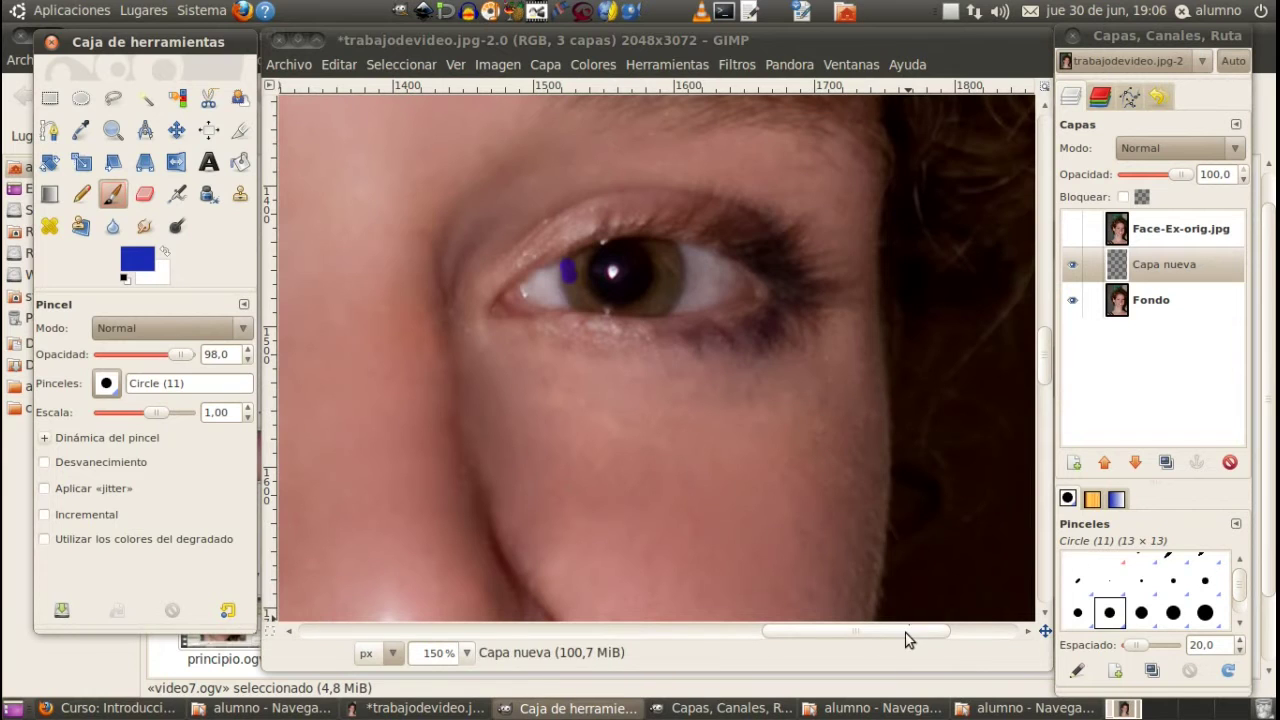
drag(1047, 371, 1039, 358)
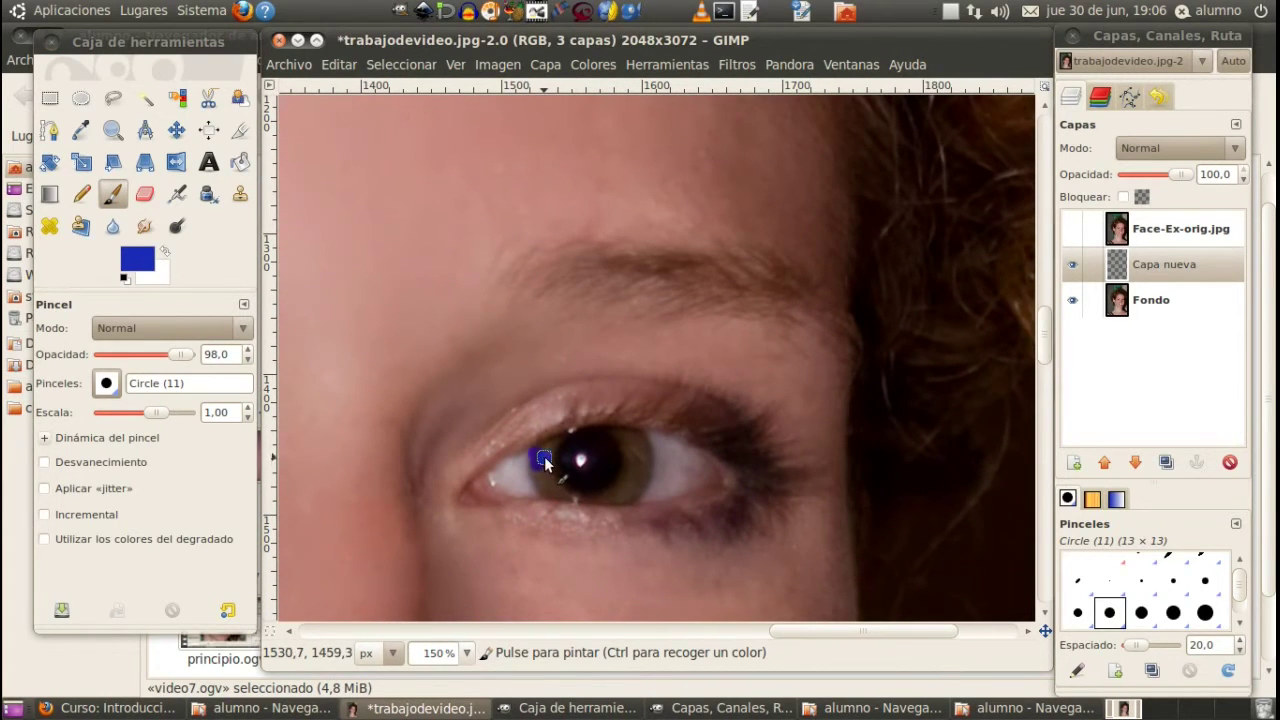
mouse_move(544, 456)
mouse_down()
mouse_move(540, 472)
mouse_move(563, 493)
mouse_move(630, 503)
mouse_move(643, 444)
mouse_move(562, 438)
mouse_move(545, 453)
mouse_move(550, 480)
mouse_move(585, 492)
mouse_move(640, 462)
mouse_move(593, 445)
mouse_move(563, 453)
mouse_move(611, 462)
mouse_move(559, 478)
mouse_move(628, 492)
mouse_up()
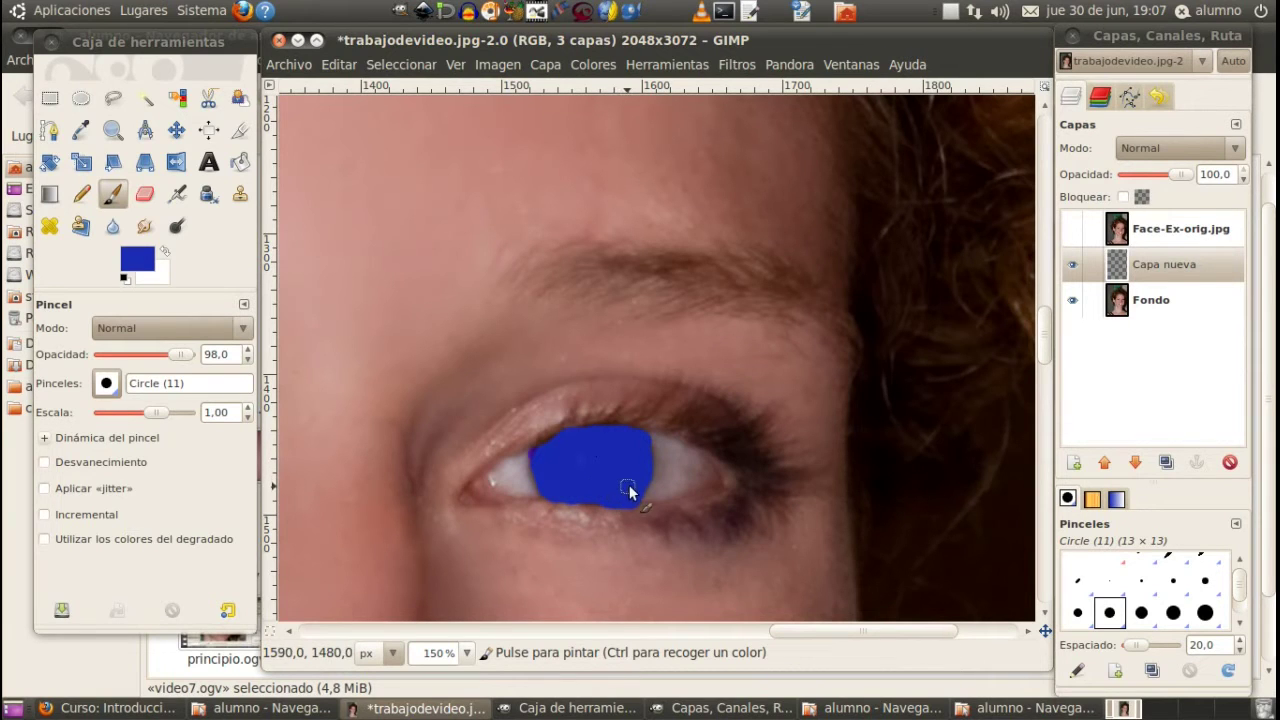
drag(940, 634, 724, 592)
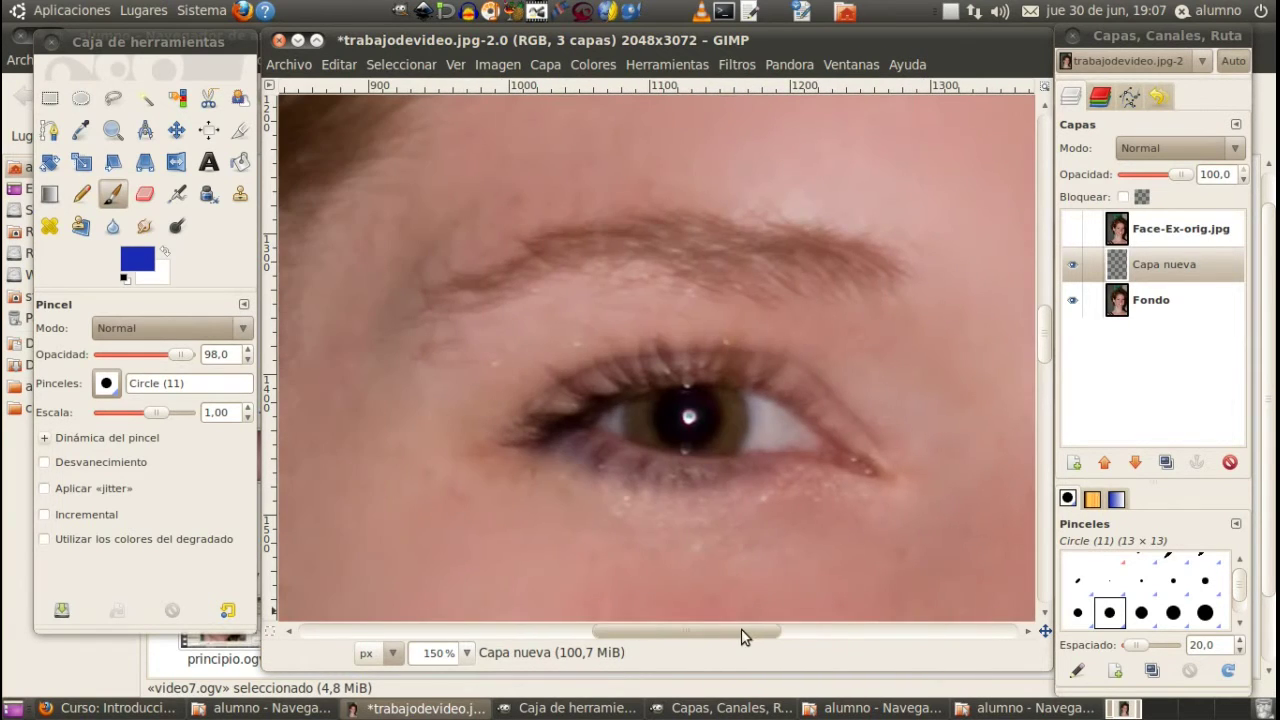
Step: Paint the other iris blue with brush Escala 1,70, then zoom out to 25%
mouse_move(628, 404)
mouse_down()
mouse_move(638, 436)
mouse_move(670, 444)
mouse_move(721, 450)
mouse_move(742, 425)
mouse_move(736, 398)
mouse_move(705, 390)
mouse_move(649, 399)
mouse_move(635, 418)
mouse_move(723, 412)
mouse_move(722, 430)
mouse_move(655, 424)
mouse_move(700, 409)
mouse_move(686, 409)
mouse_move(734, 423)
mouse_move(692, 430)
mouse_move(670, 408)
mouse_up()
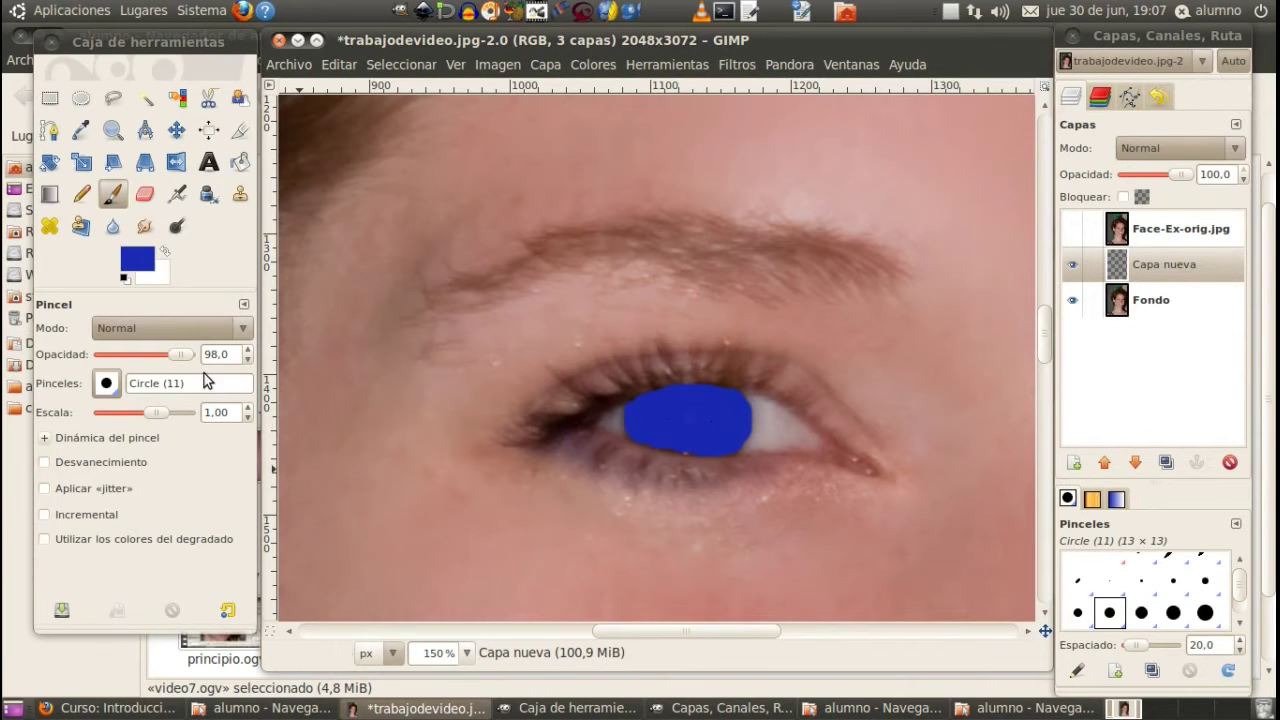
drag(155, 412, 163, 412)
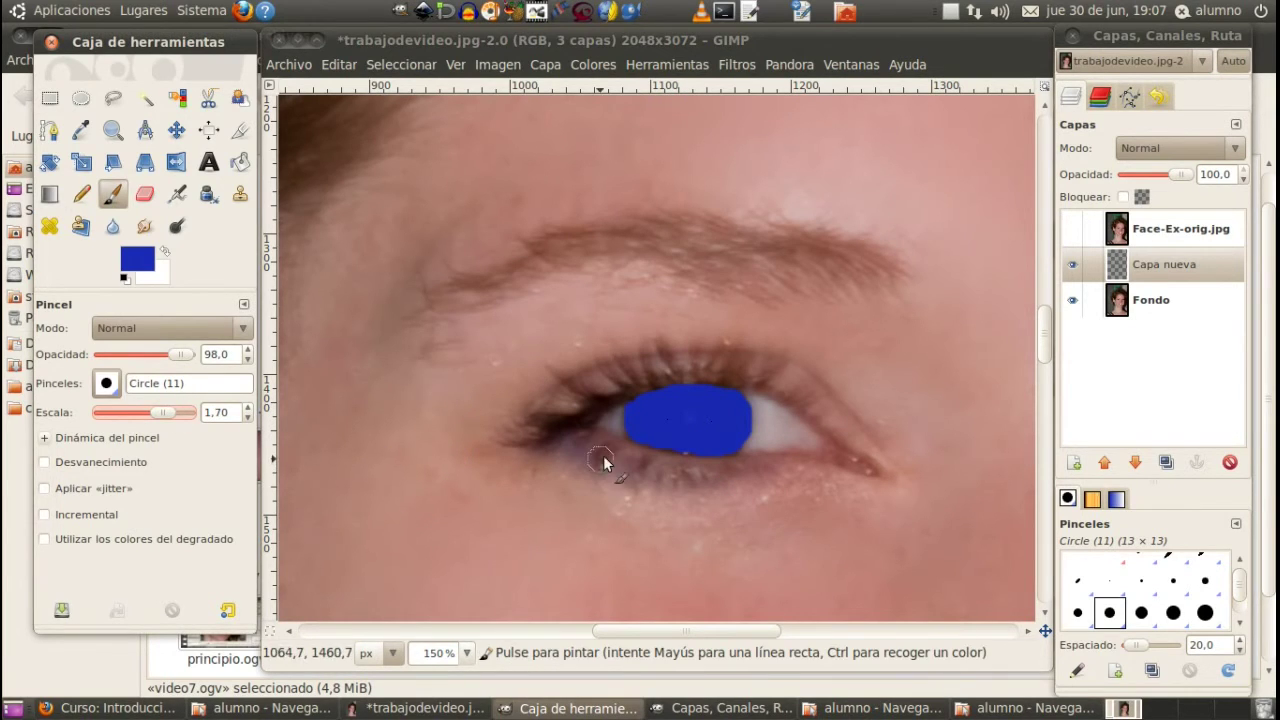
click(648, 430)
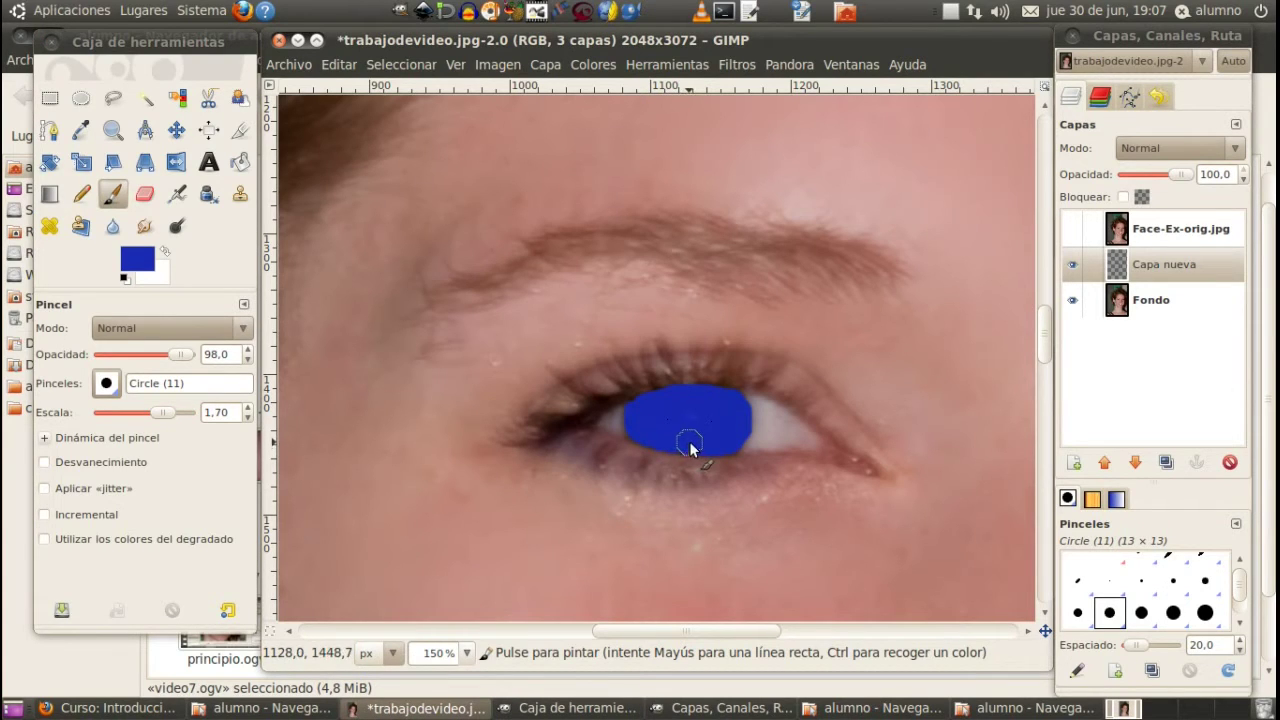
key(ctrl)
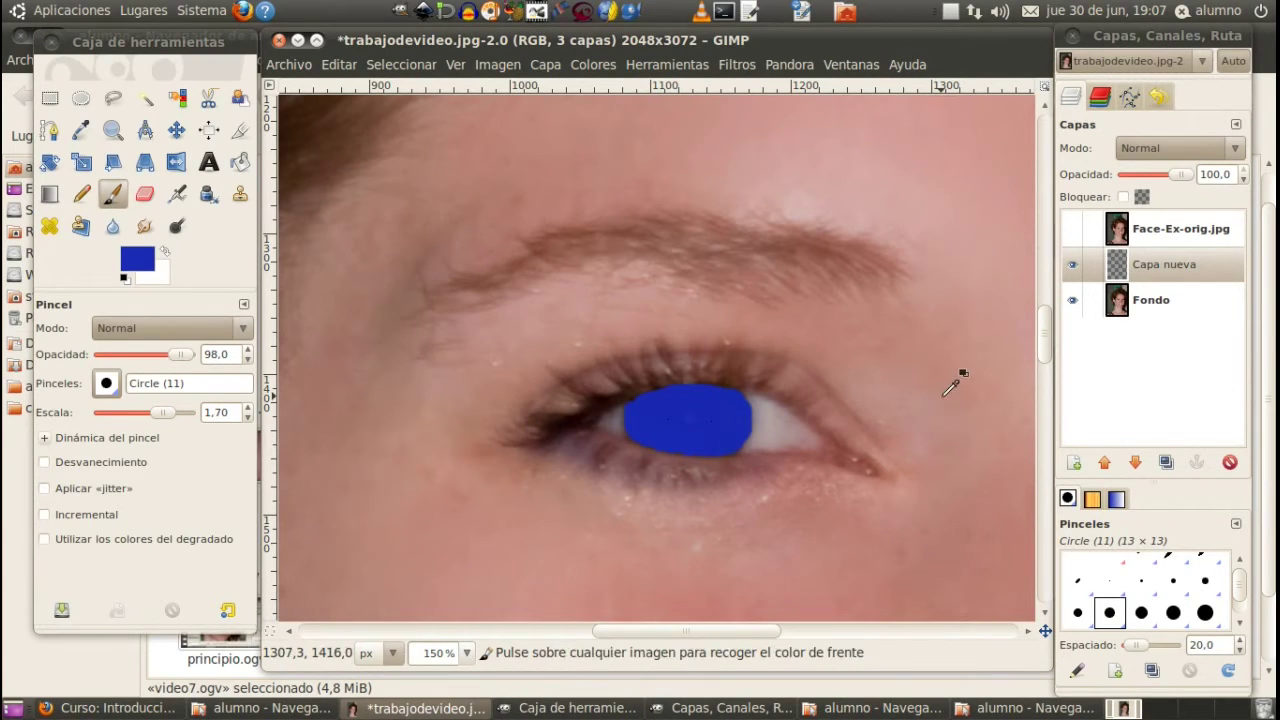
scroll(950, 388, down, 1)
scroll(955, 375, down, 1)
scroll(945, 395, down, 1)
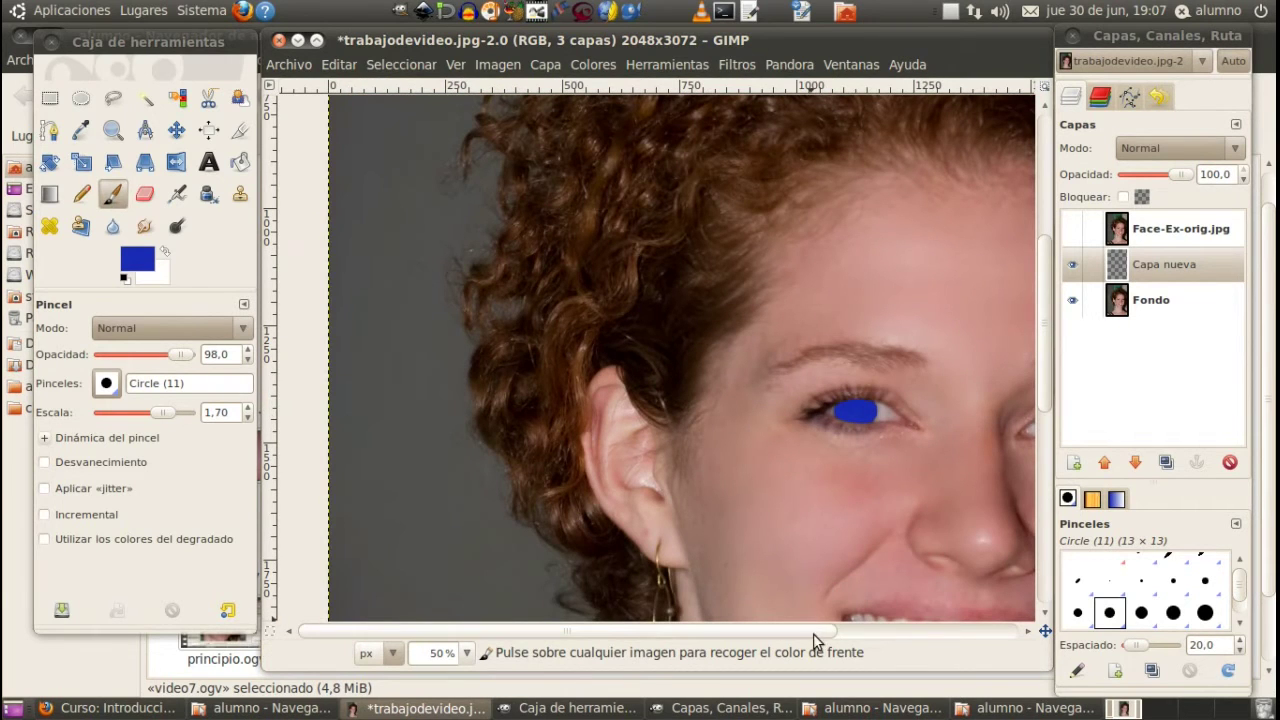
drag(813, 633, 881, 649)
scroll(957, 456, down, 2)
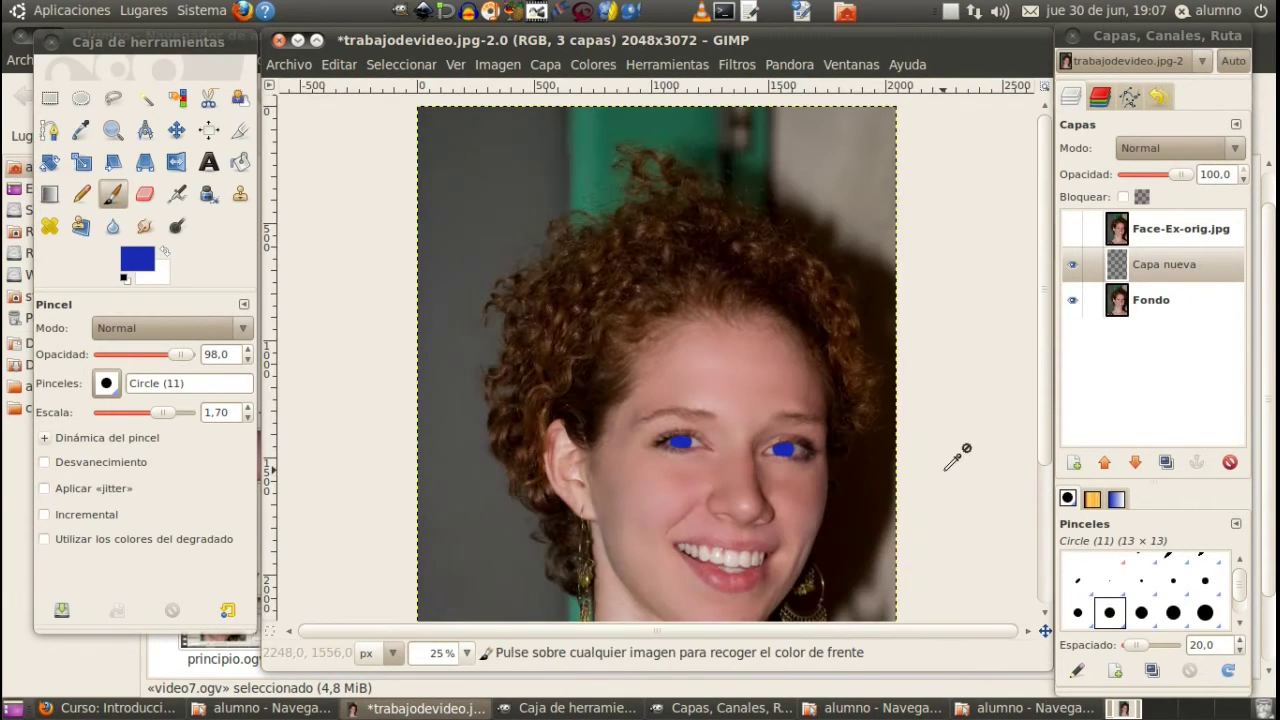
Step: Switch Capa nueva to Tono blend mode and zoom to 150% on an eye
click(1240, 152)
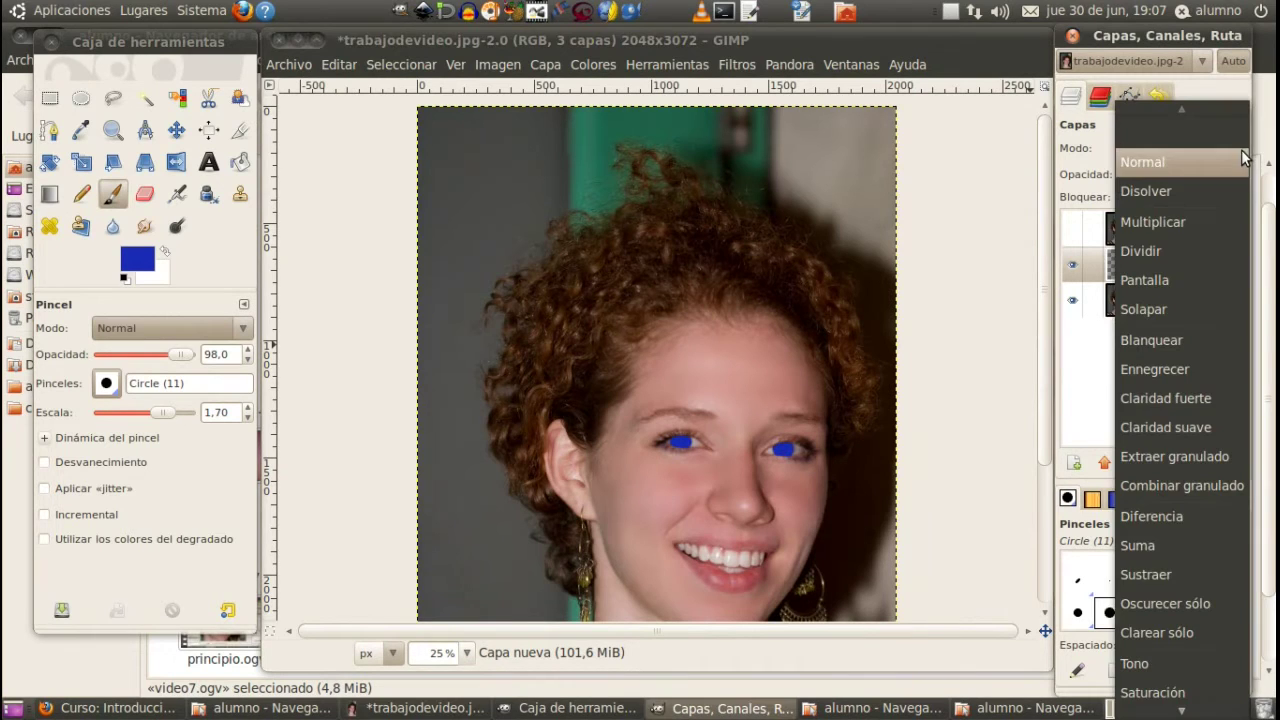
key(Escape)
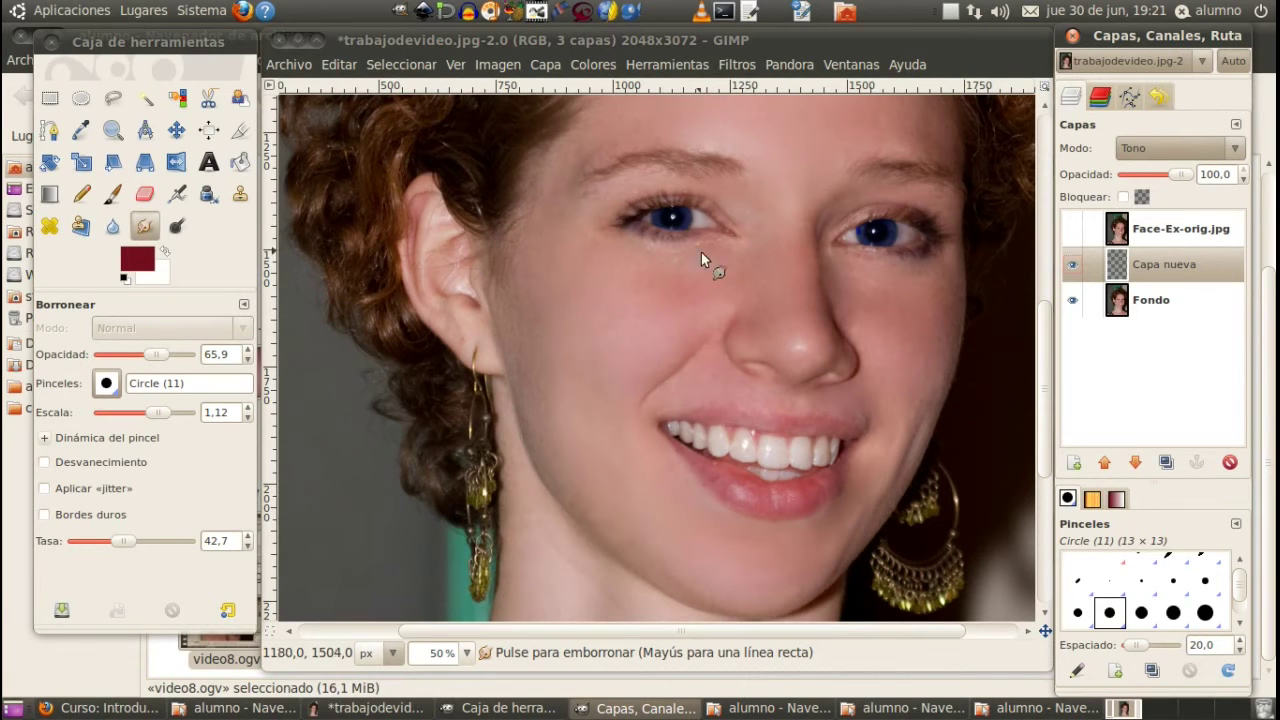
scroll(658, 229, up, 1)
scroll(658, 229, up, 1)
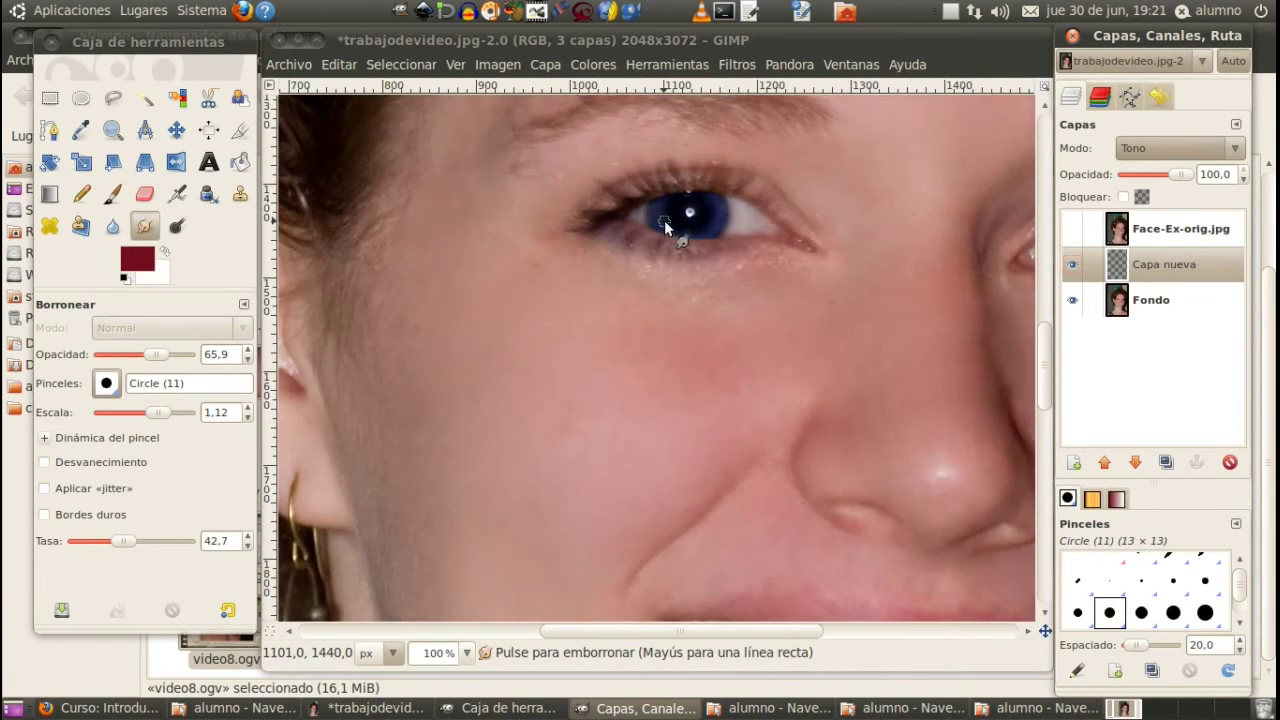
scroll(664, 220, up, 1)
drag(1047, 360, 1047, 328)
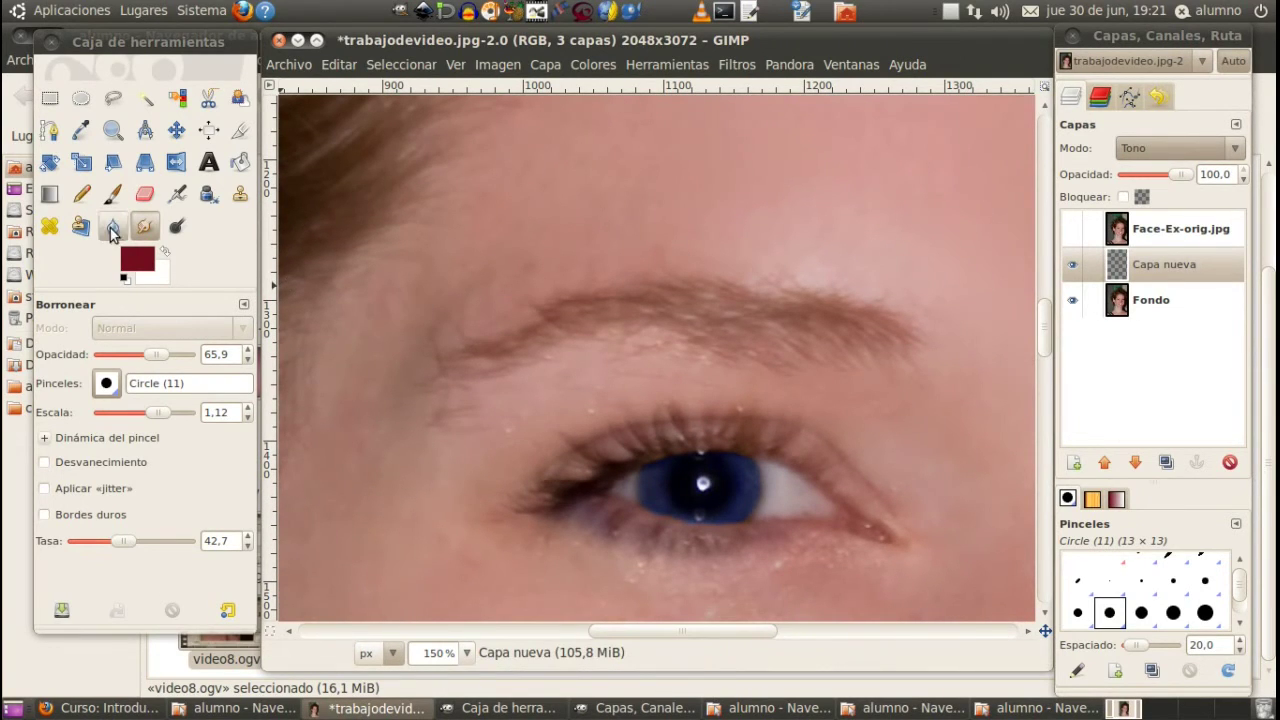
Step: Darken the foreground colour from 720d1e to maroon 490410
click(150, 277)
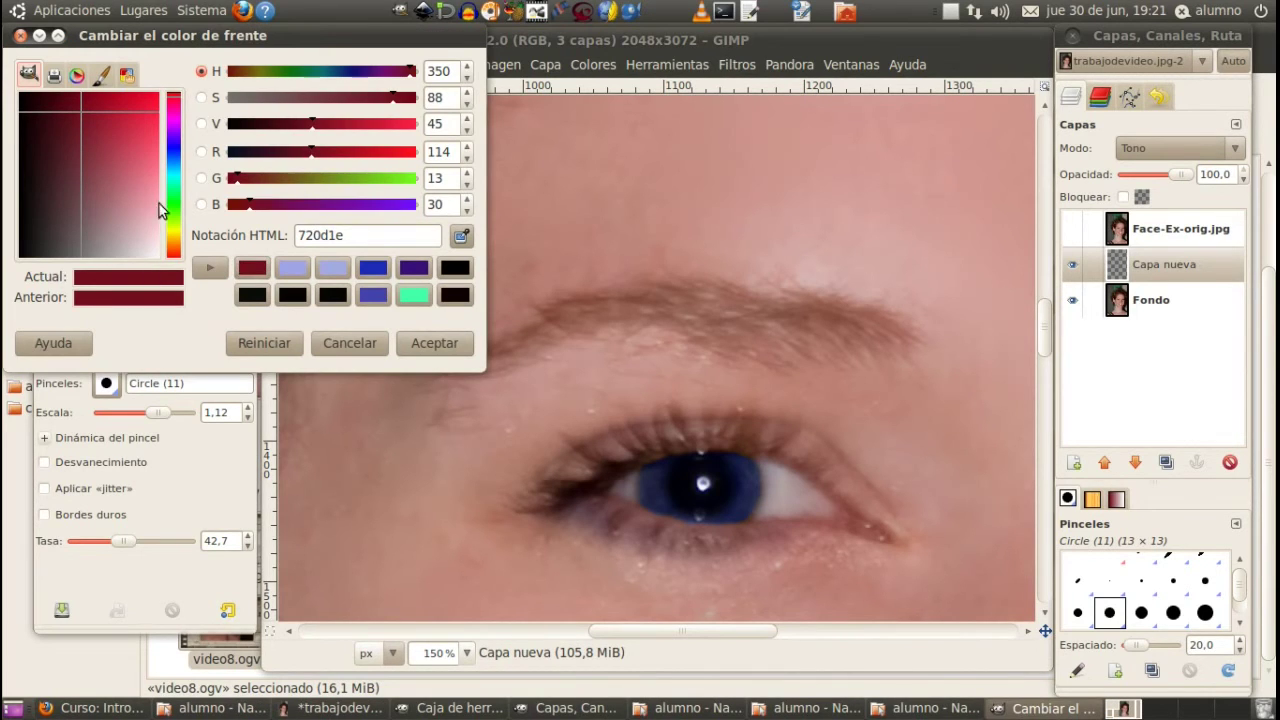
drag(83, 109, 72, 100)
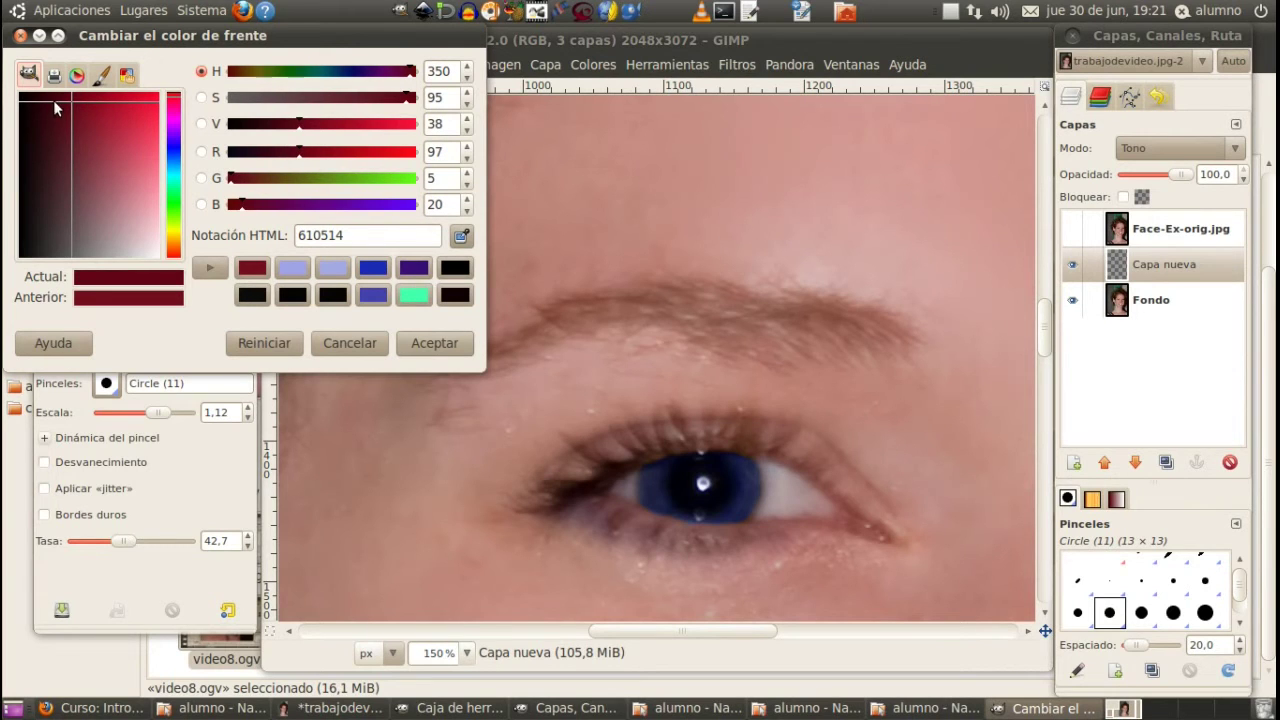
drag(76, 101, 59, 101)
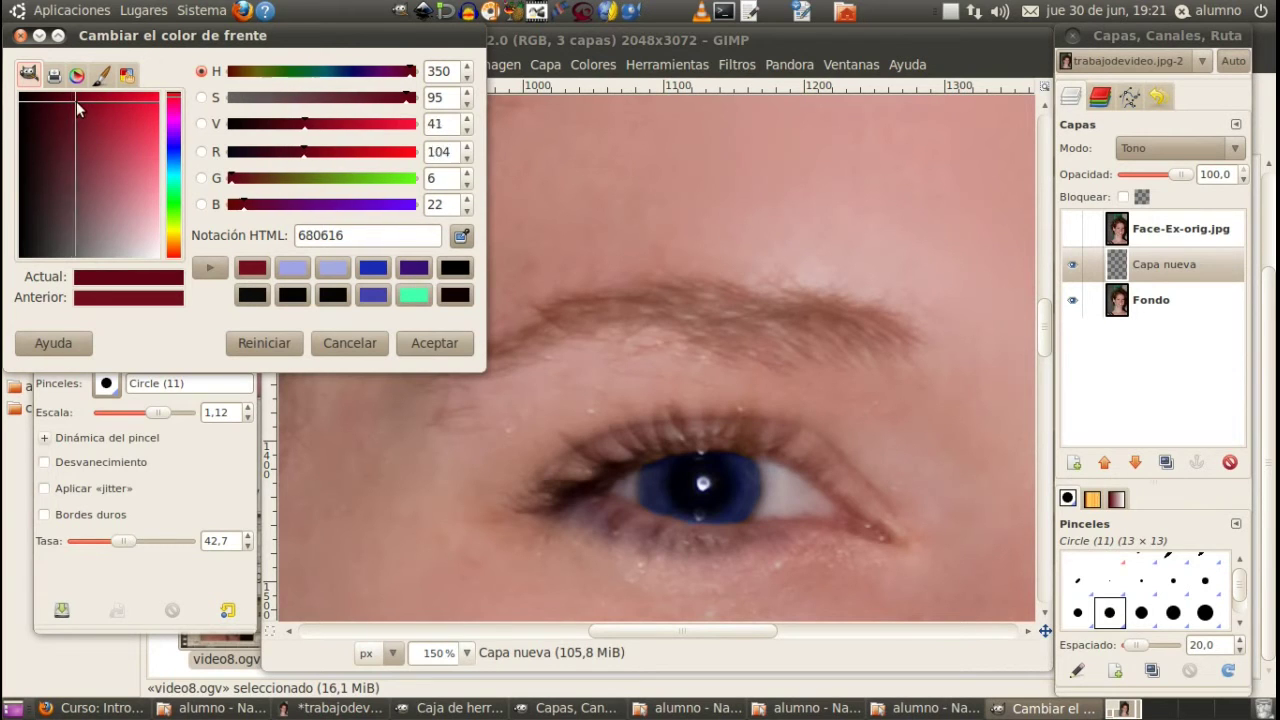
click(430, 343)
click(588, 479)
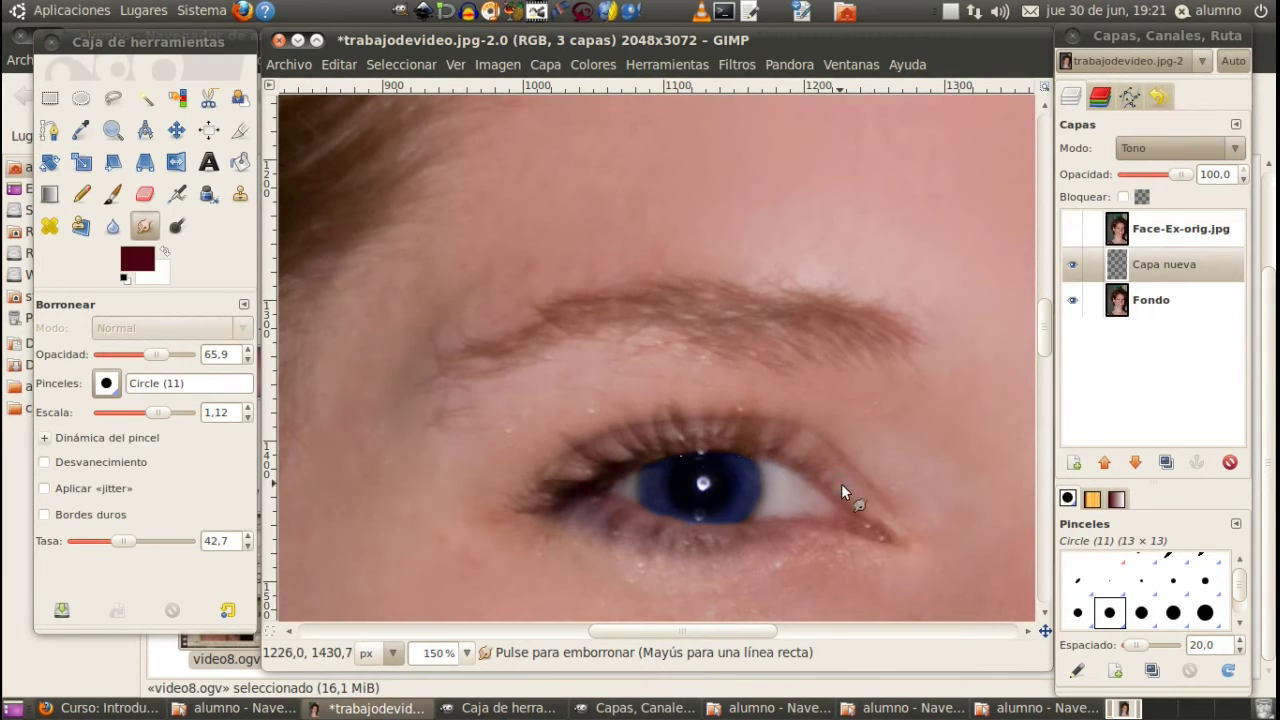
Step: Paint a pinkish tint along the first eye's upper eyelid, crease and lash line
click(114, 195)
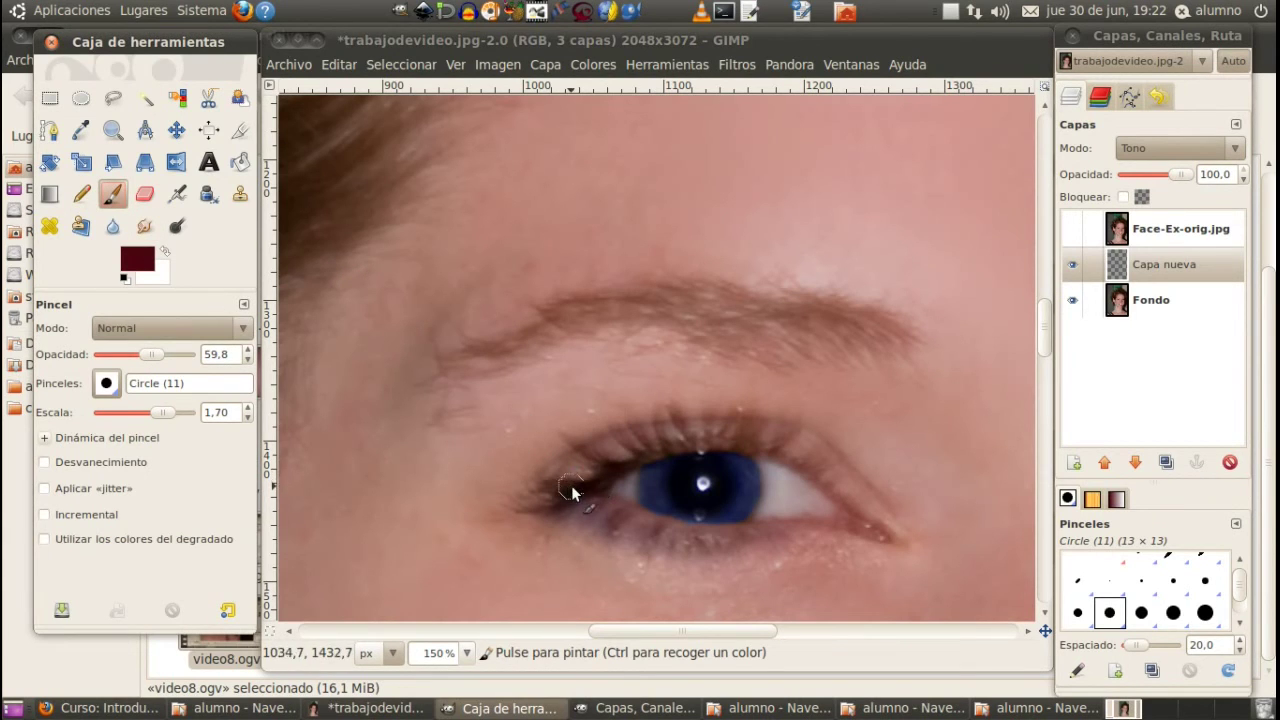
mouse_move(572, 488)
mouse_down()
mouse_move(604, 458)
mouse_move(669, 447)
mouse_up()
mouse_move(771, 440)
mouse_down()
mouse_move(826, 465)
mouse_move(871, 511)
mouse_move(820, 457)
mouse_move(676, 428)
mouse_up()
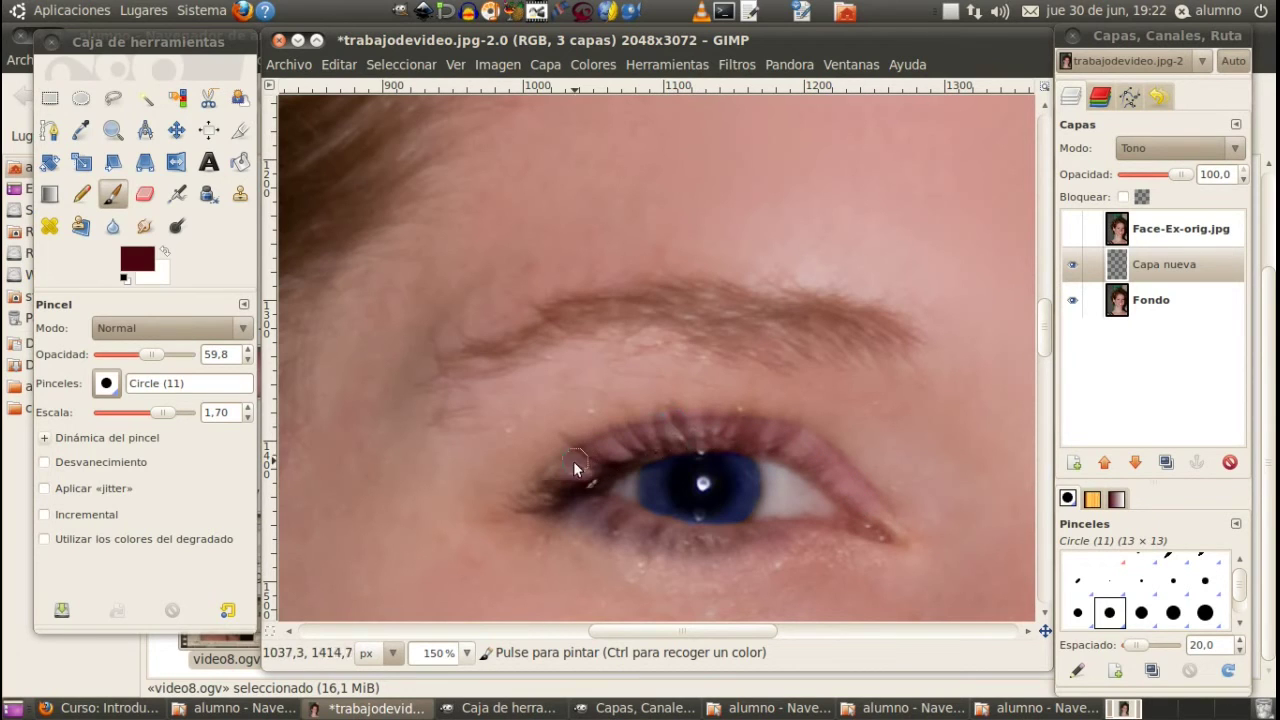
mouse_move(569, 465)
mouse_down()
mouse_move(700, 451)
mouse_move(822, 475)
mouse_move(856, 499)
mouse_up()
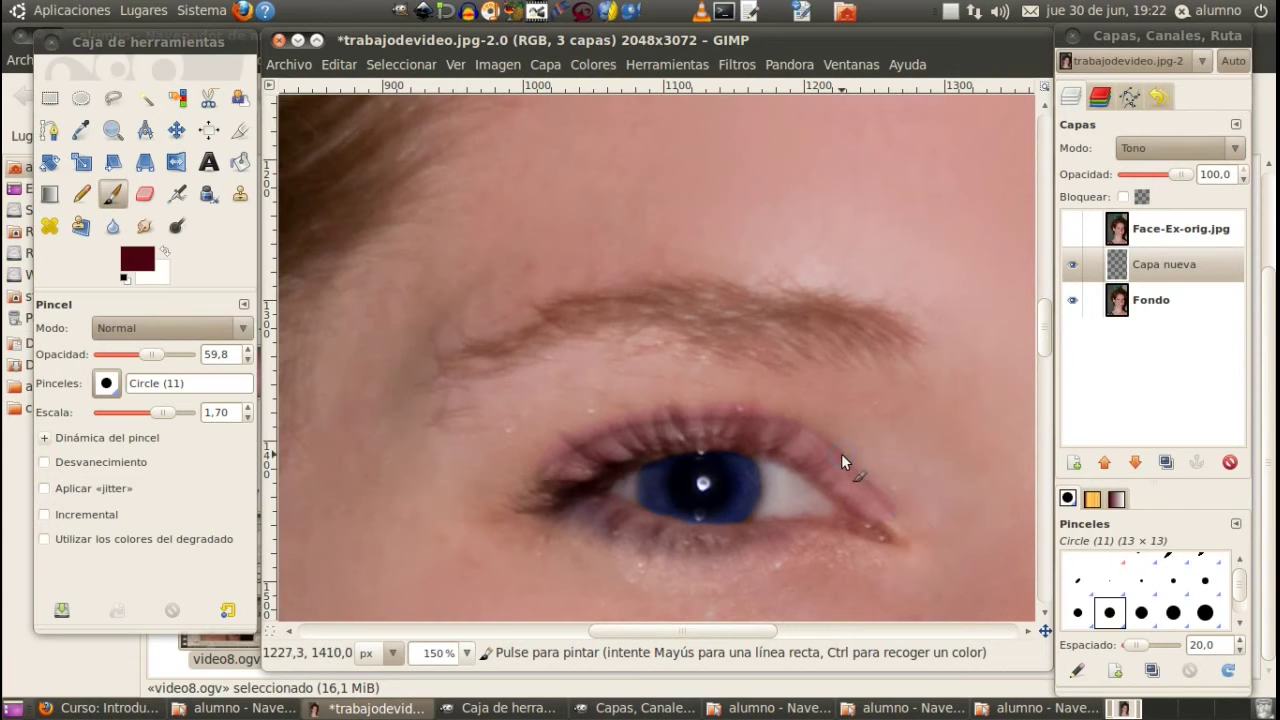
click(142, 228)
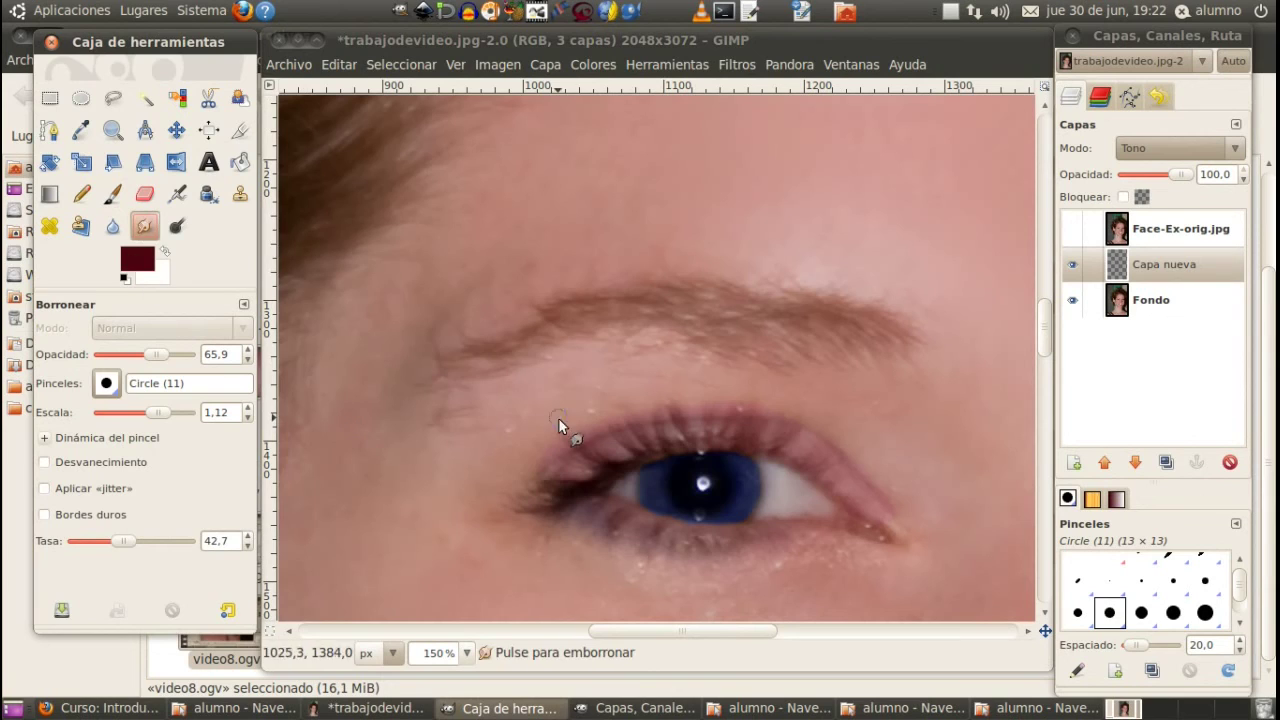
Step: Focus the image window to smudge the first eye's painted eyelid edges
click(538, 468)
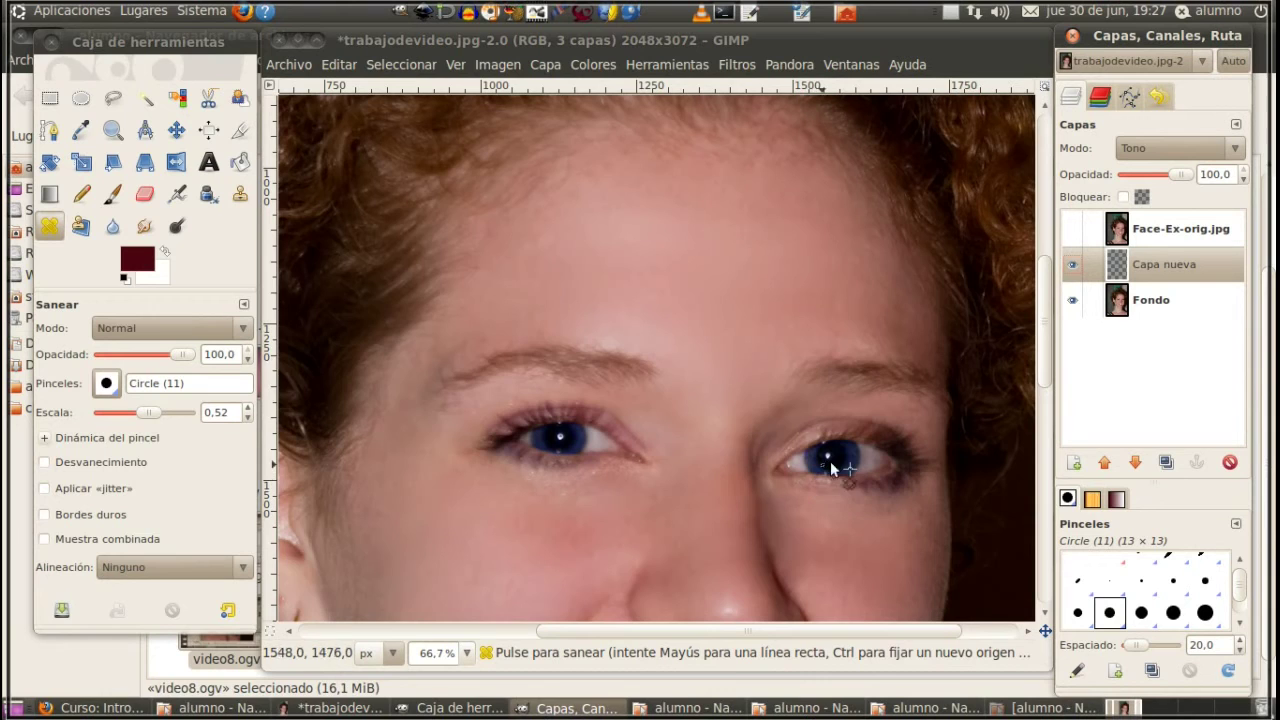
Step: At 100% zoom, heal the right iris with a 1.44-scale Heal brush
scroll(903, 451, up, 3)
key(1)
scroll(1037, 339, down, 2)
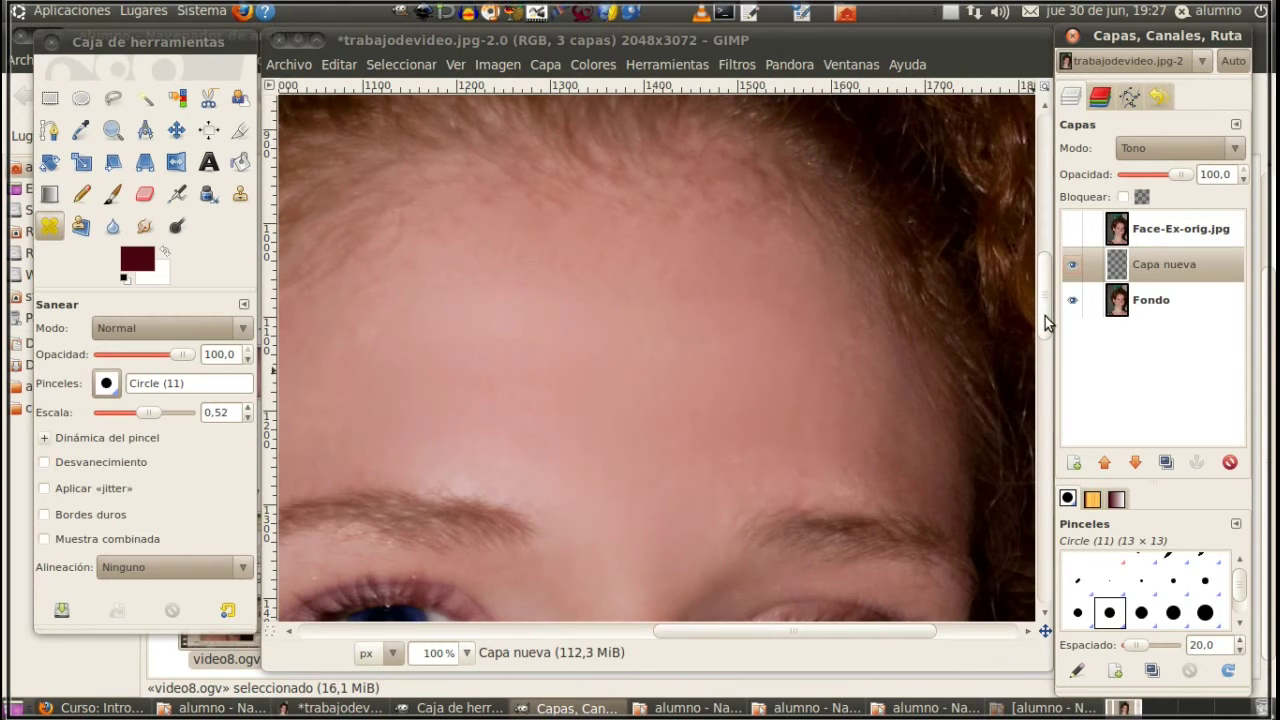
scroll(1037, 339, down, 3)
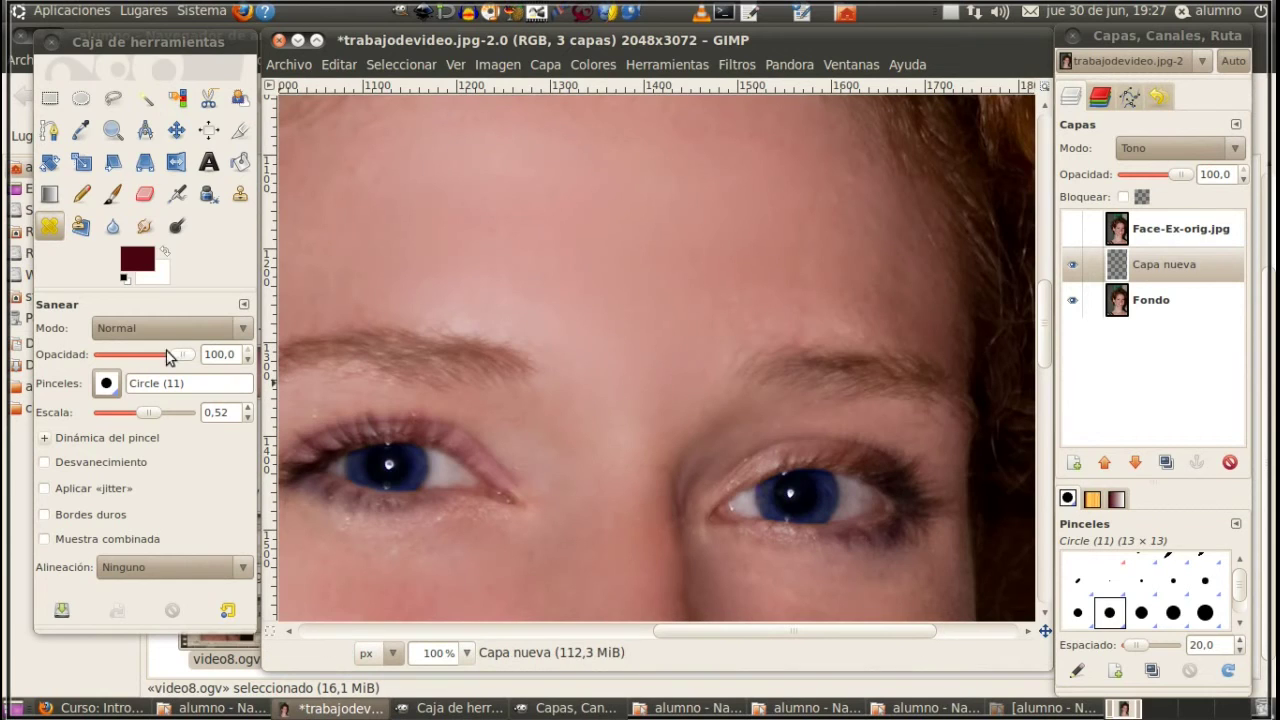
drag(140, 413, 162, 418)
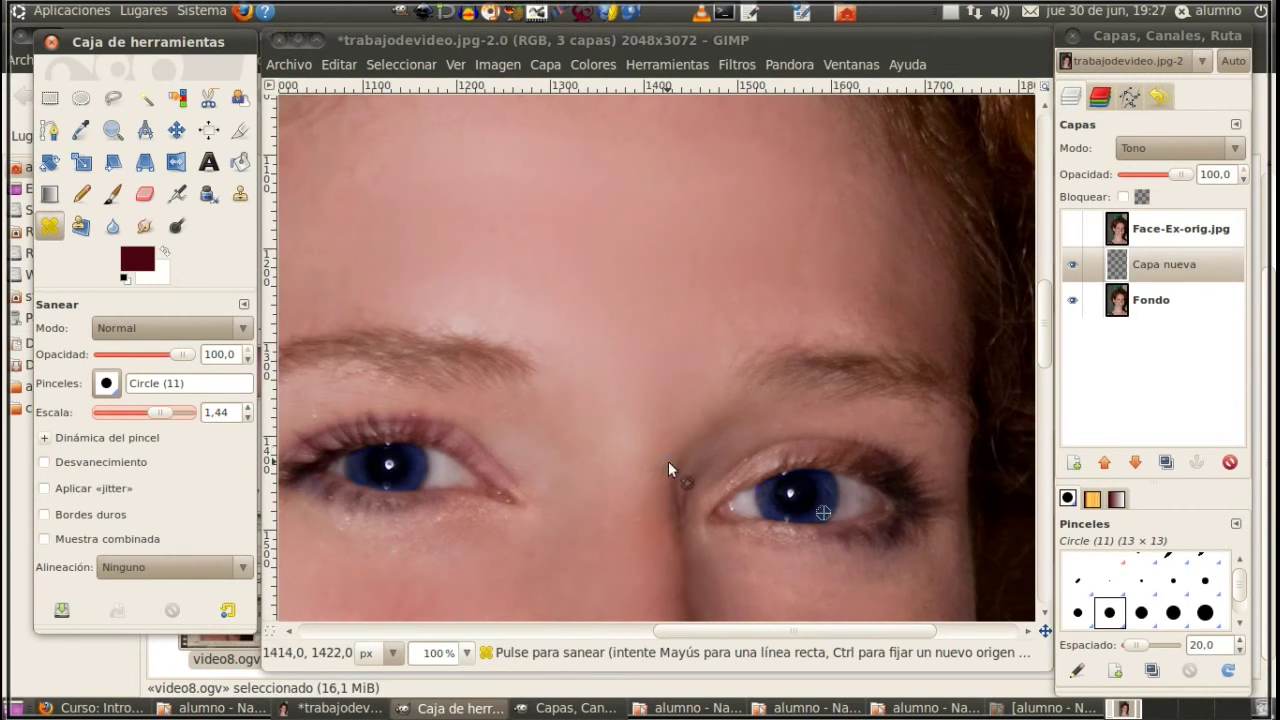
click(738, 488)
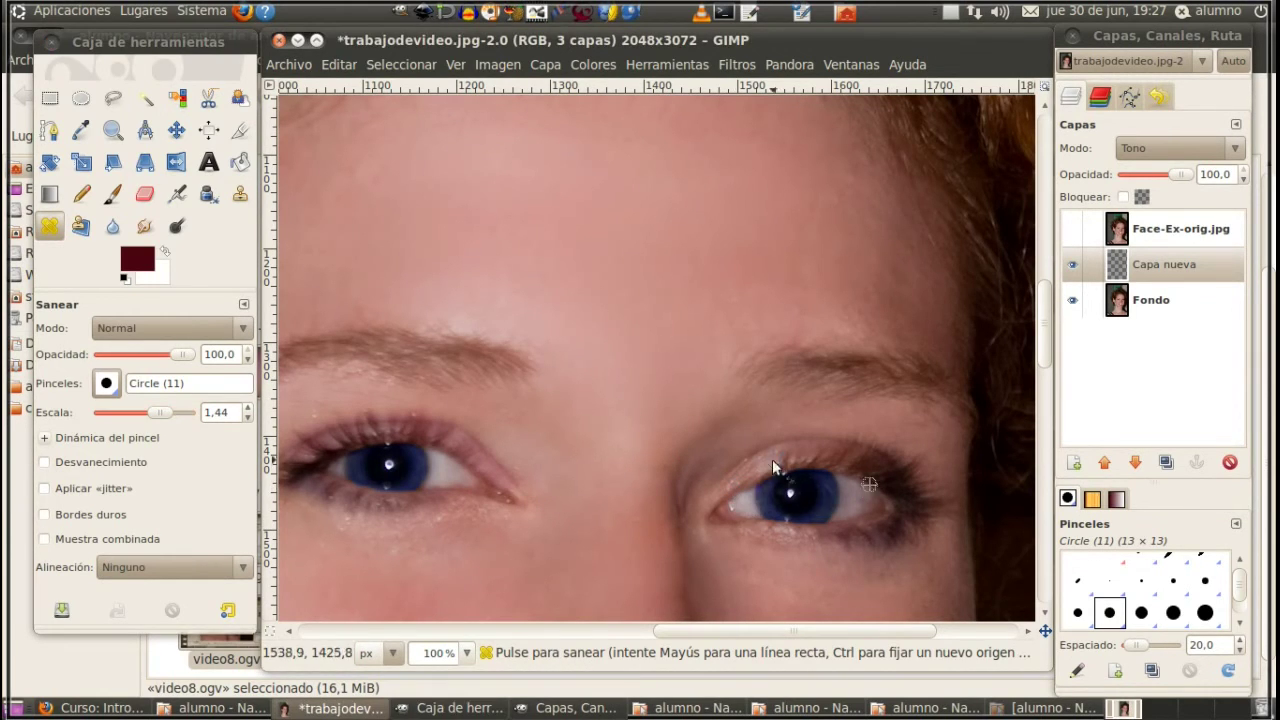
drag(740, 487, 788, 456)
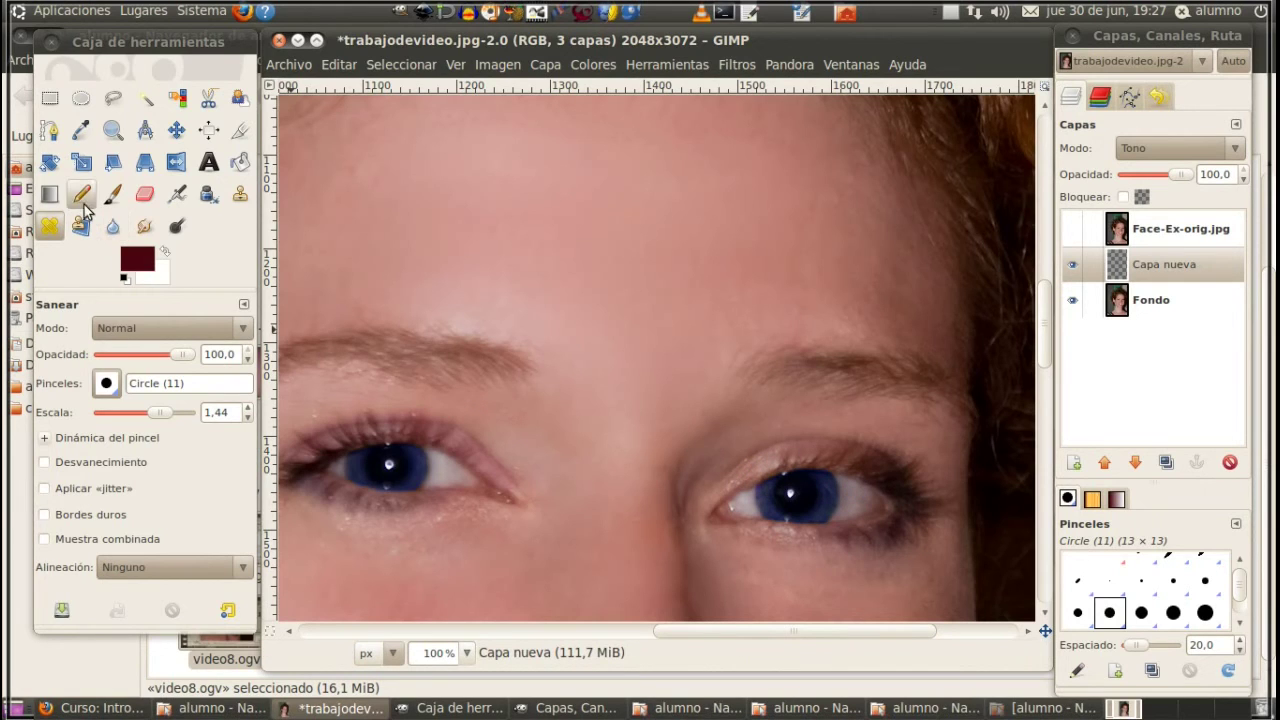
Step: Paint a pink tint across the second eye's upper eyelid
click(113, 194)
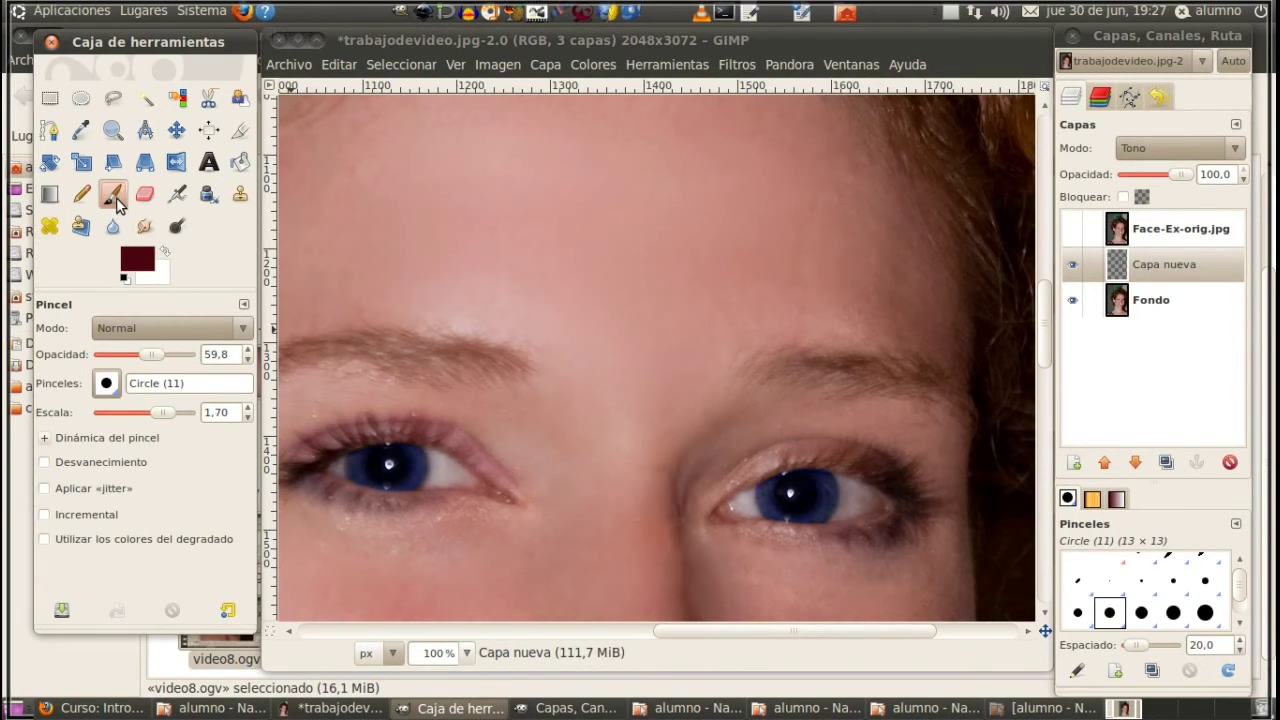
click(822, 466)
drag(736, 484, 893, 487)
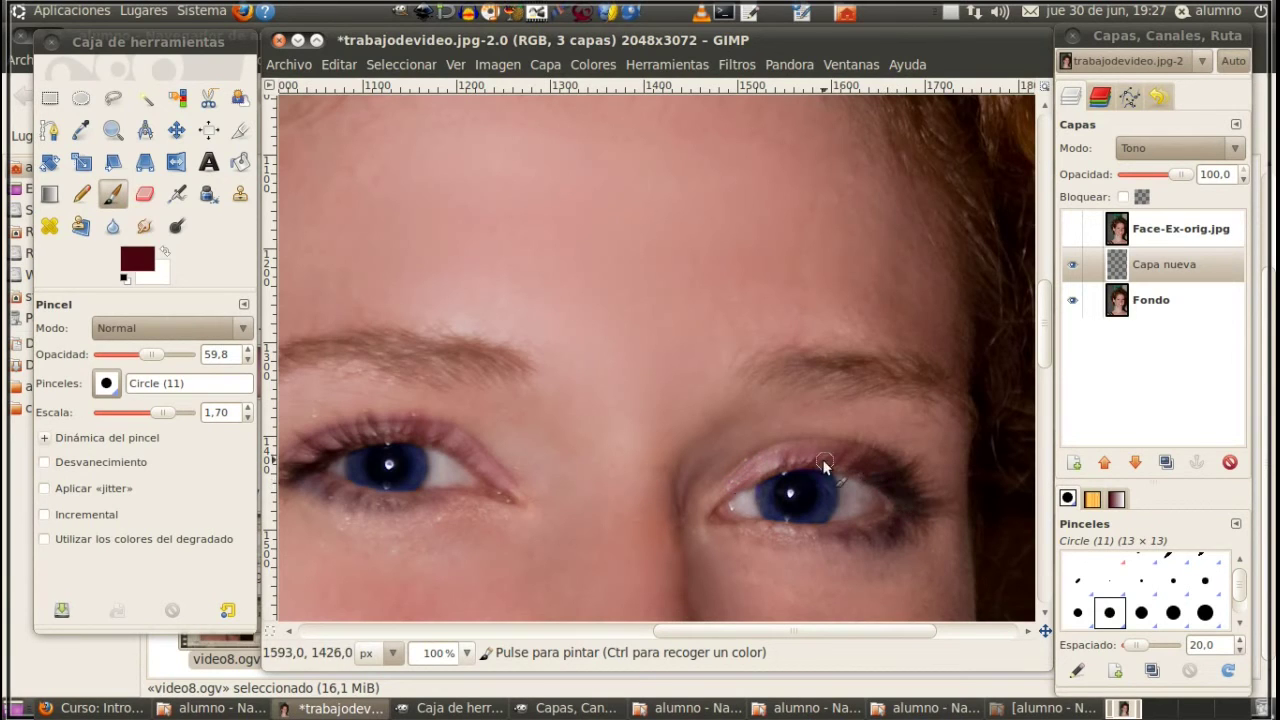
drag(725, 480, 877, 478)
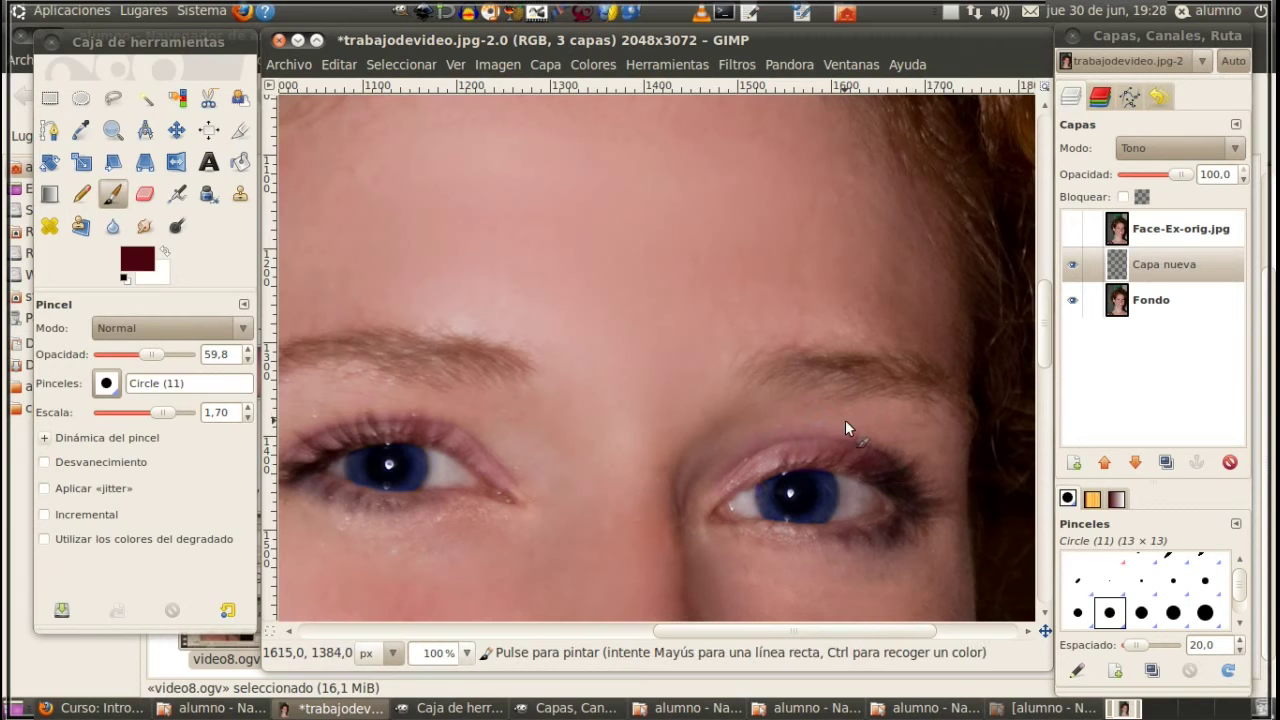
click(150, 226)
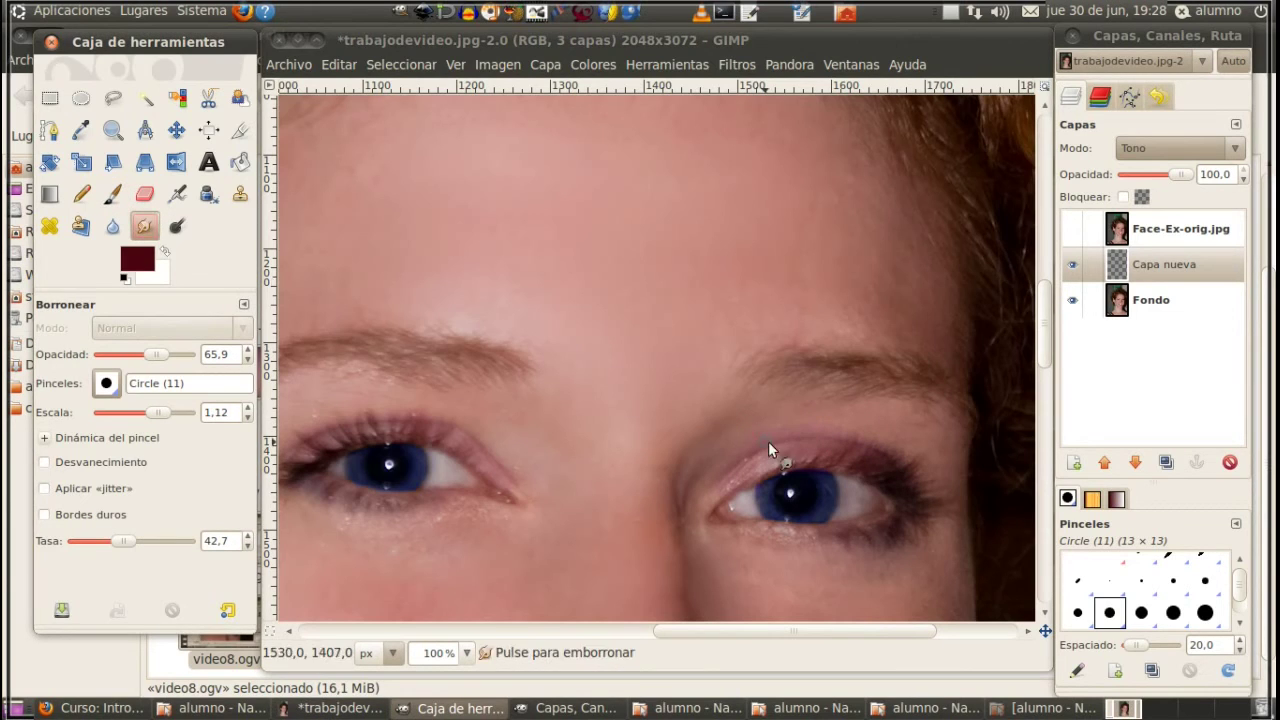
Step: Smudge the second eyelid's tint into the lashes at scale 2.02, then zoom out
drag(161, 409, 170, 412)
click(903, 462)
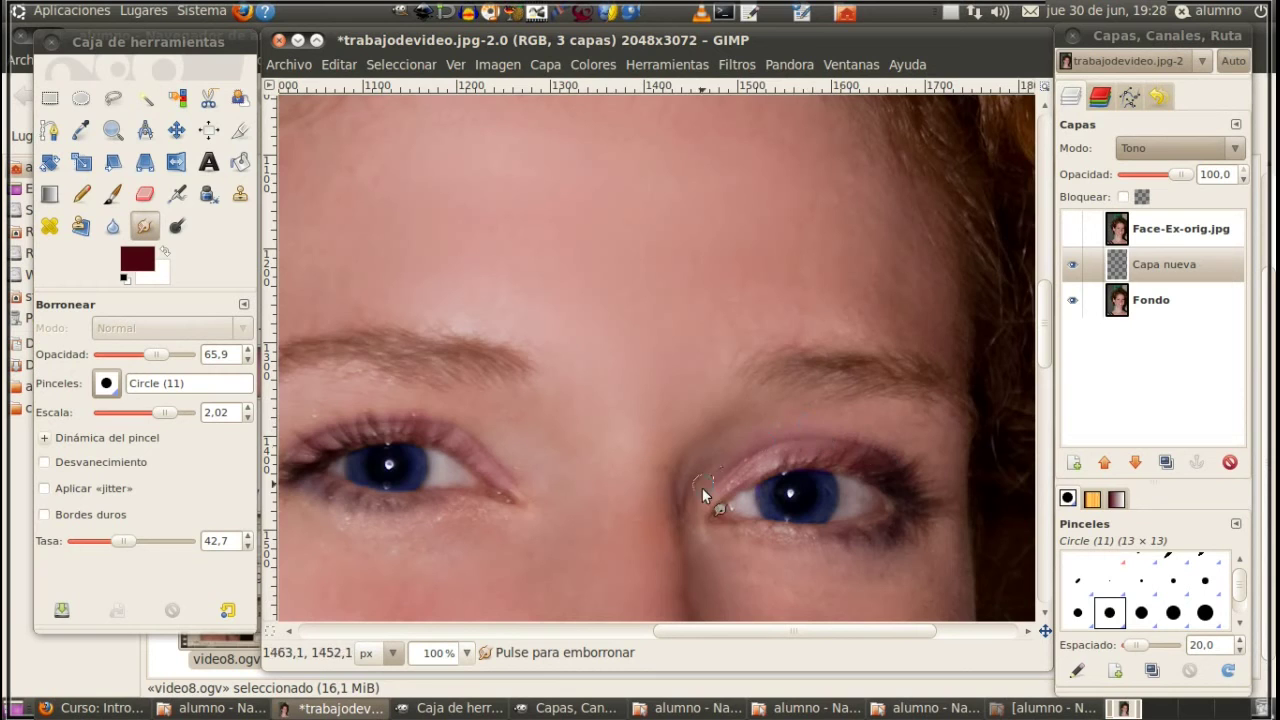
drag(917, 472, 922, 480)
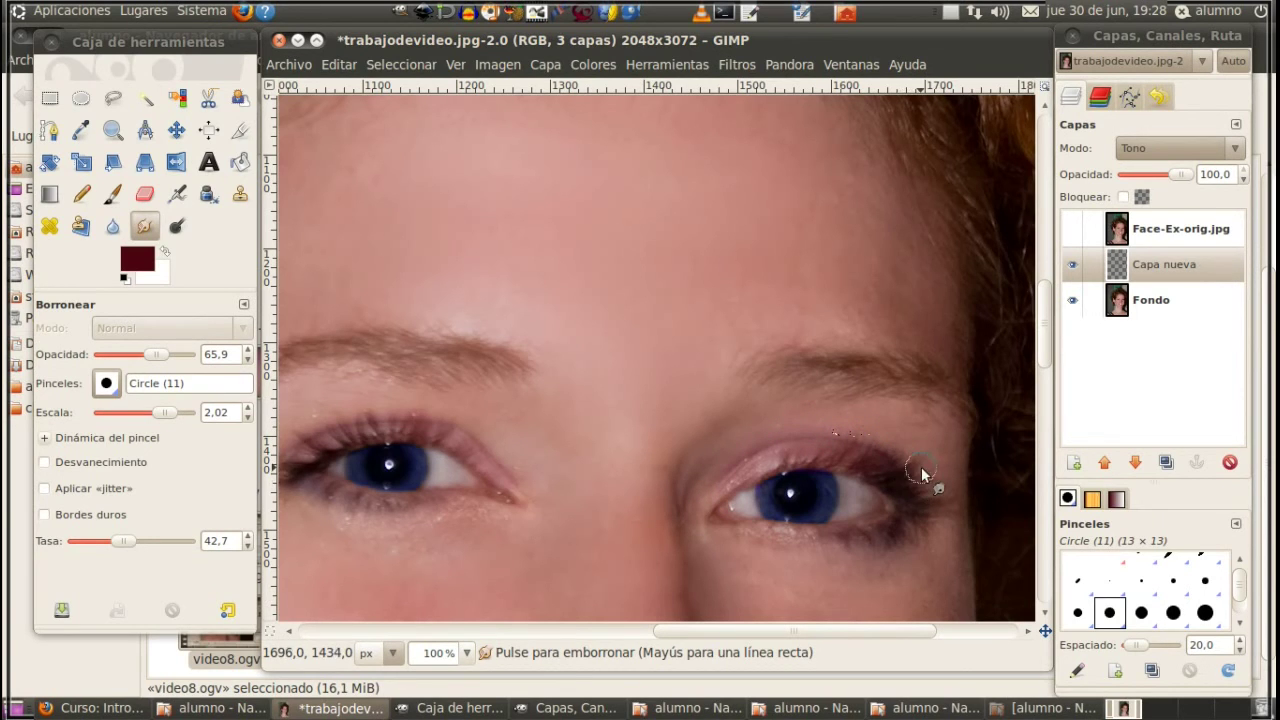
scroll(931, 458, up, 1)
scroll(931, 458, down, 2)
scroll(931, 458, down, 2)
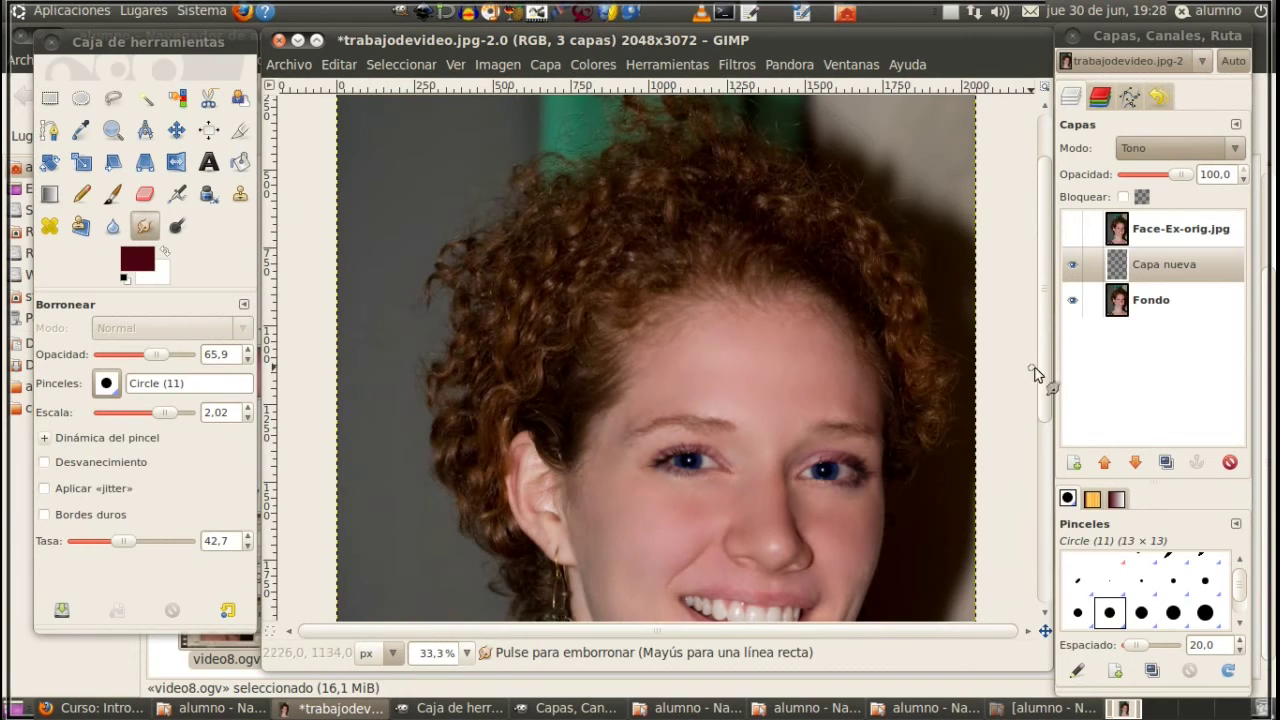
mouse_move(1045, 384)
mouse_down()
mouse_move(1040, 558)
mouse_move(1037, 533)
mouse_up()
scroll(1010, 515, down, 1)
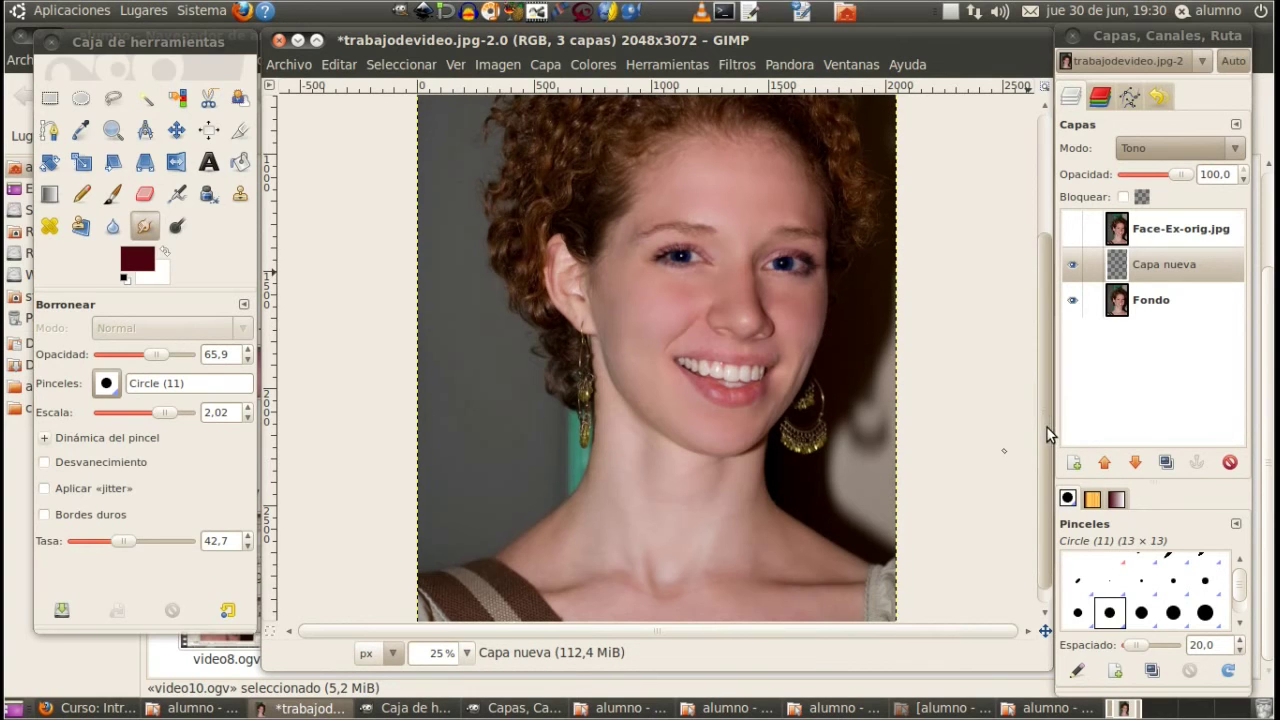
Step: Merge the visible layers so Capa nueva combines into Fondo
drag(1046, 426, 1041, 398)
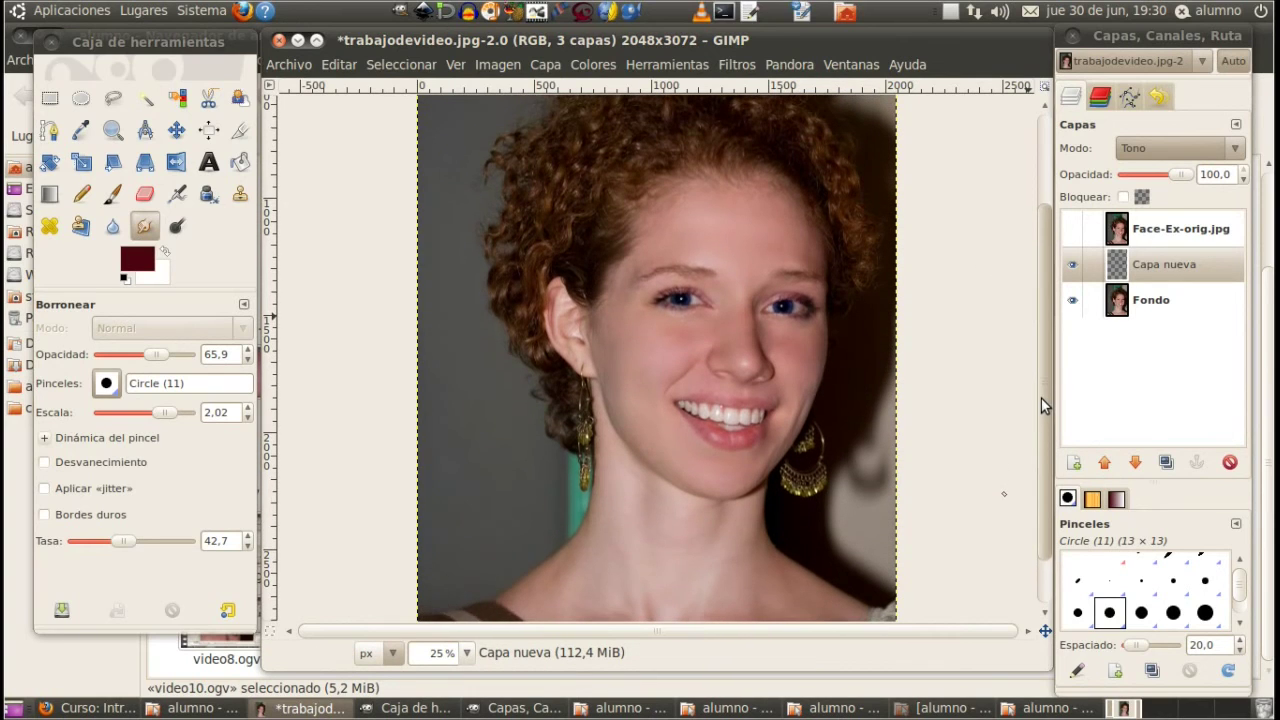
right_click(1164, 278)
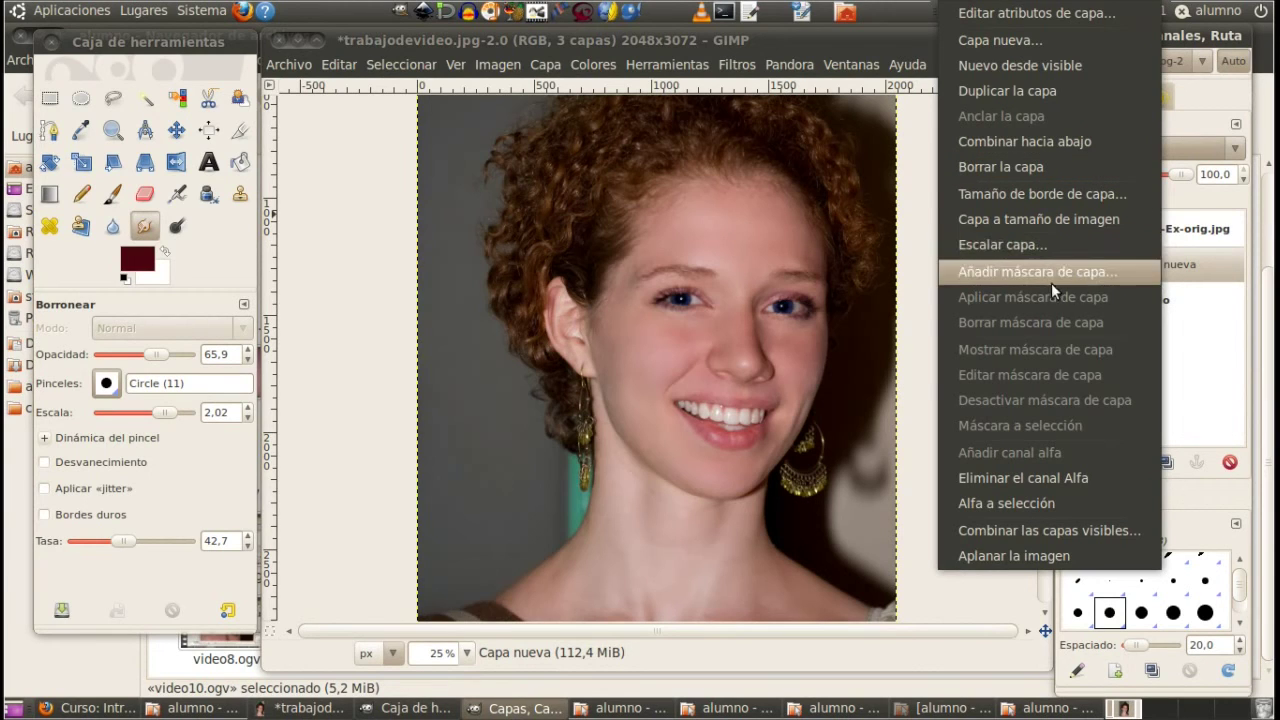
click(1048, 530)
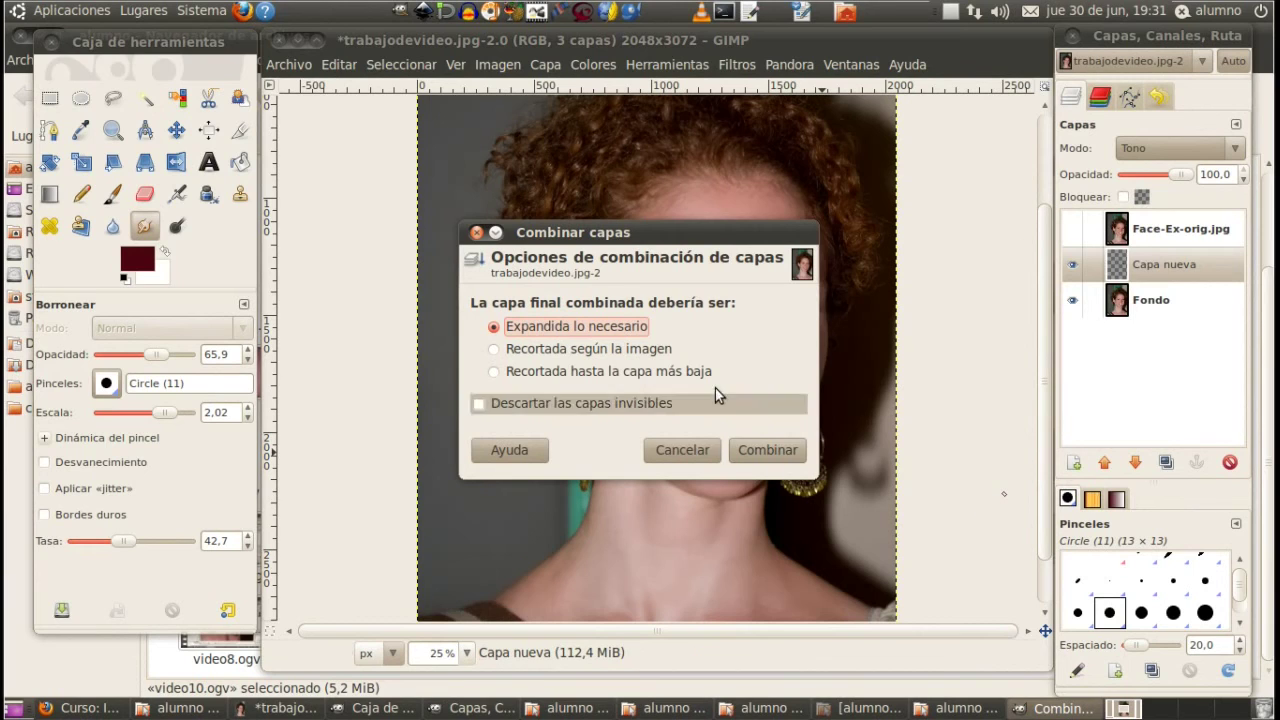
click(752, 449)
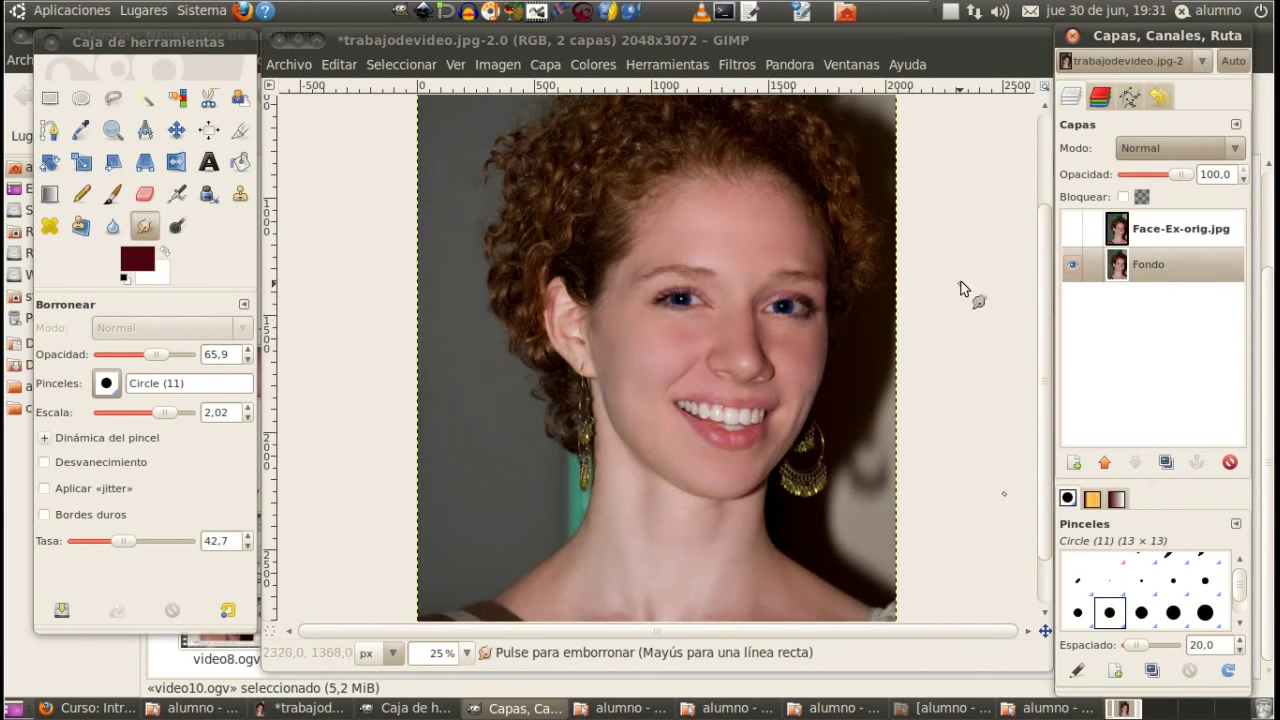
Step: Show the original Face-Ex-orig.jpg layer and hide the Fondo layer
scroll(927, 364, up, 2)
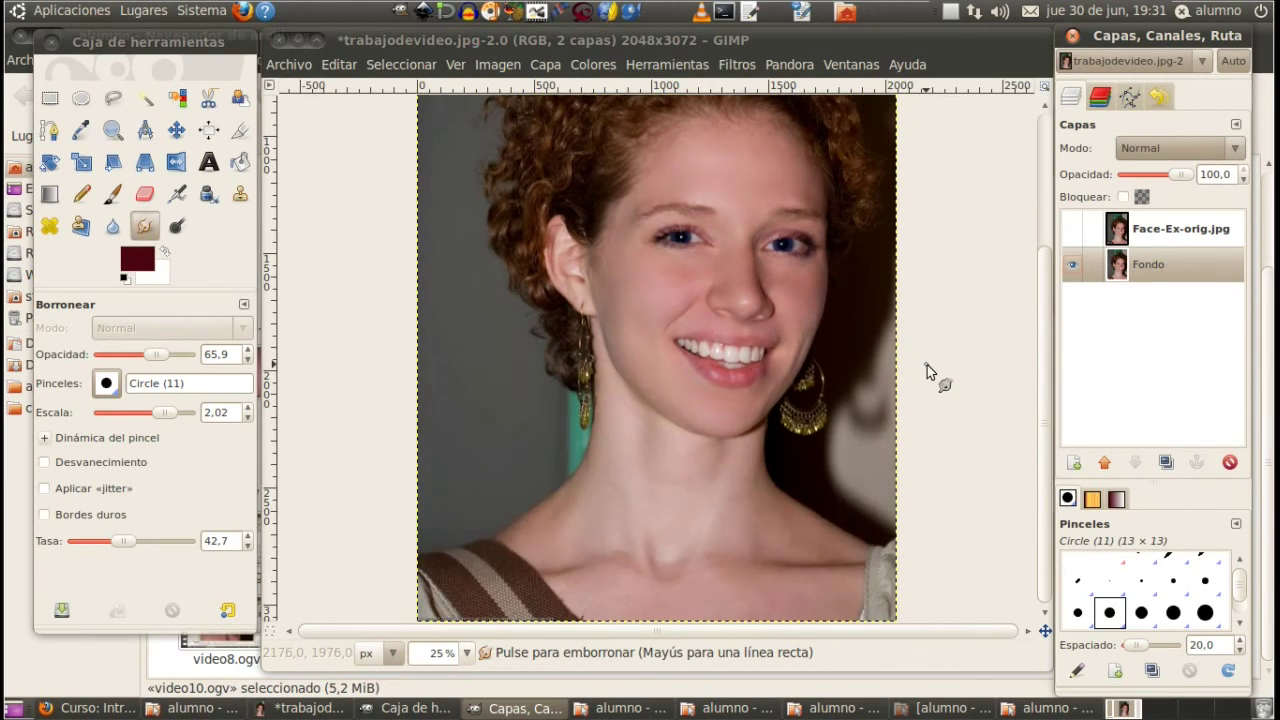
scroll(927, 364, down, 3)
scroll(925, 364, up, 2)
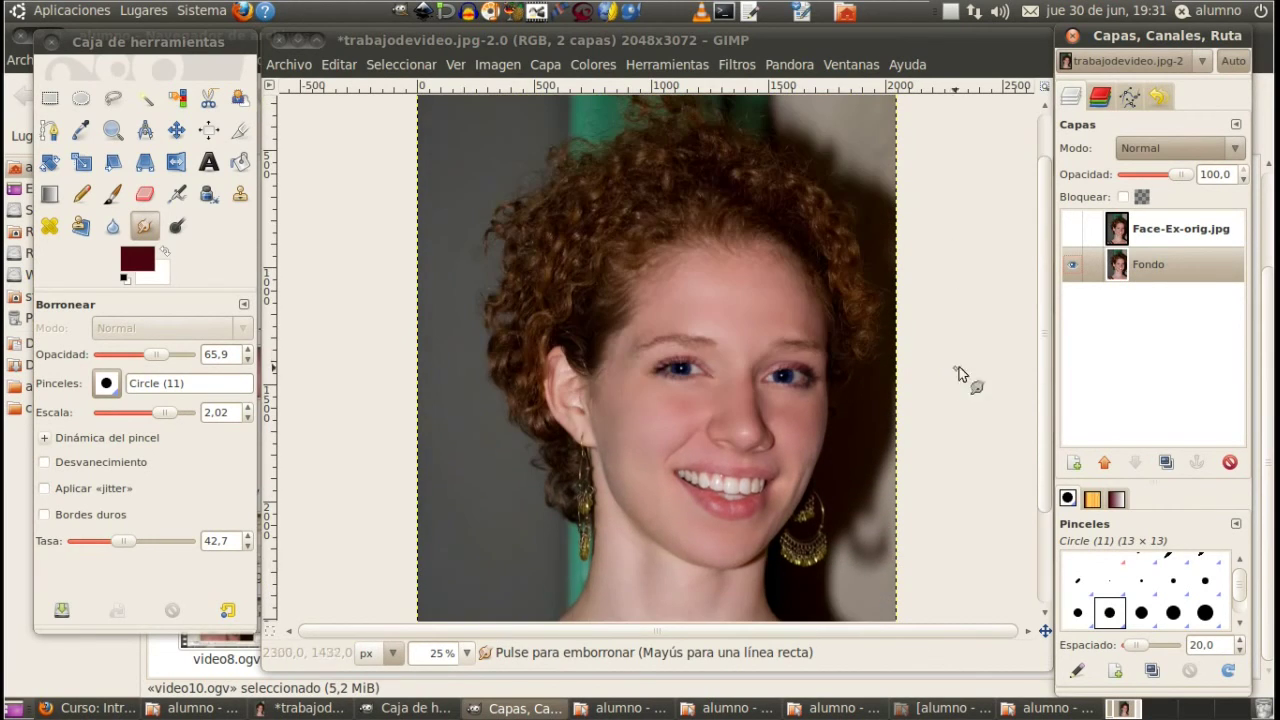
click(1073, 231)
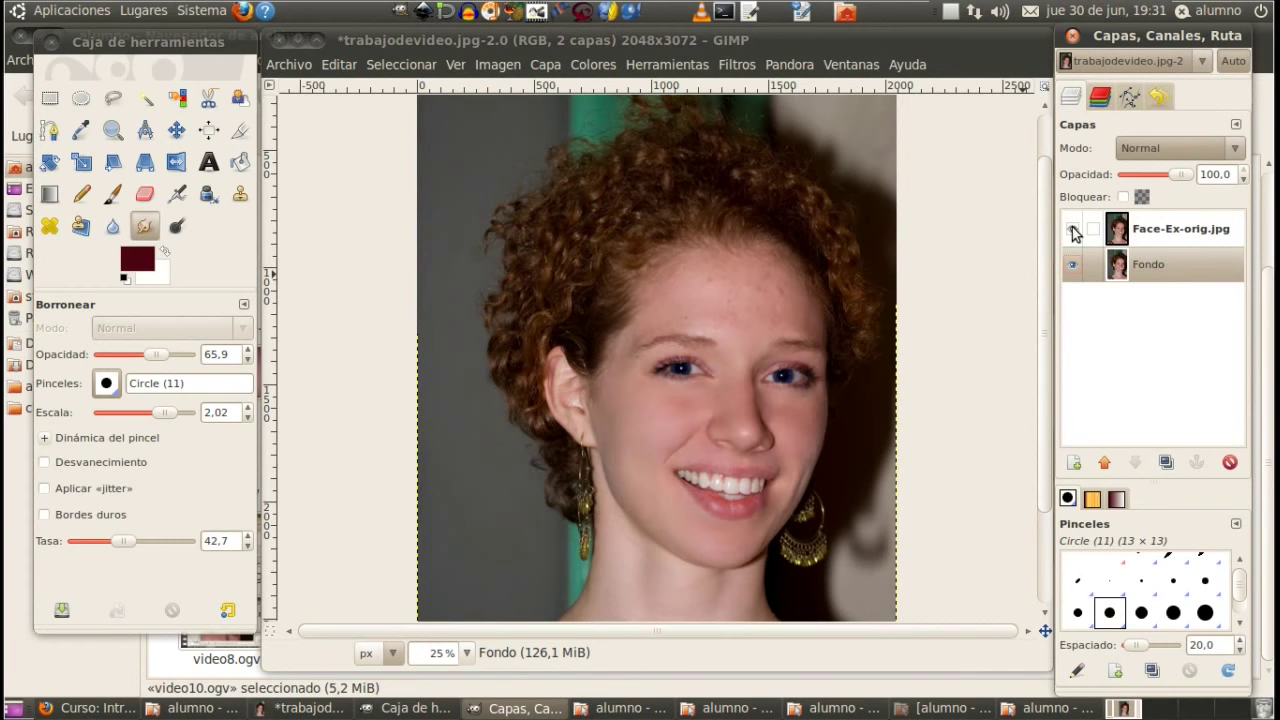
scroll(914, 346, down, 1)
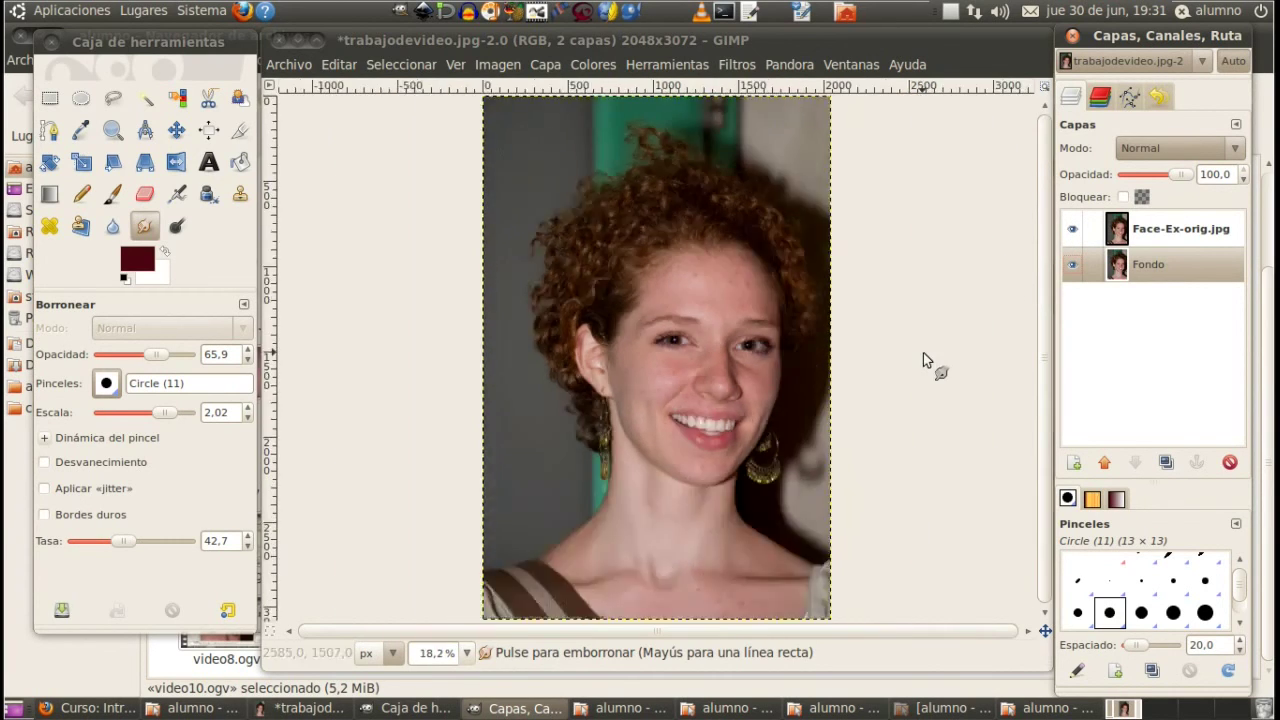
scroll(923, 352, down, 1)
scroll(925, 352, up, 3)
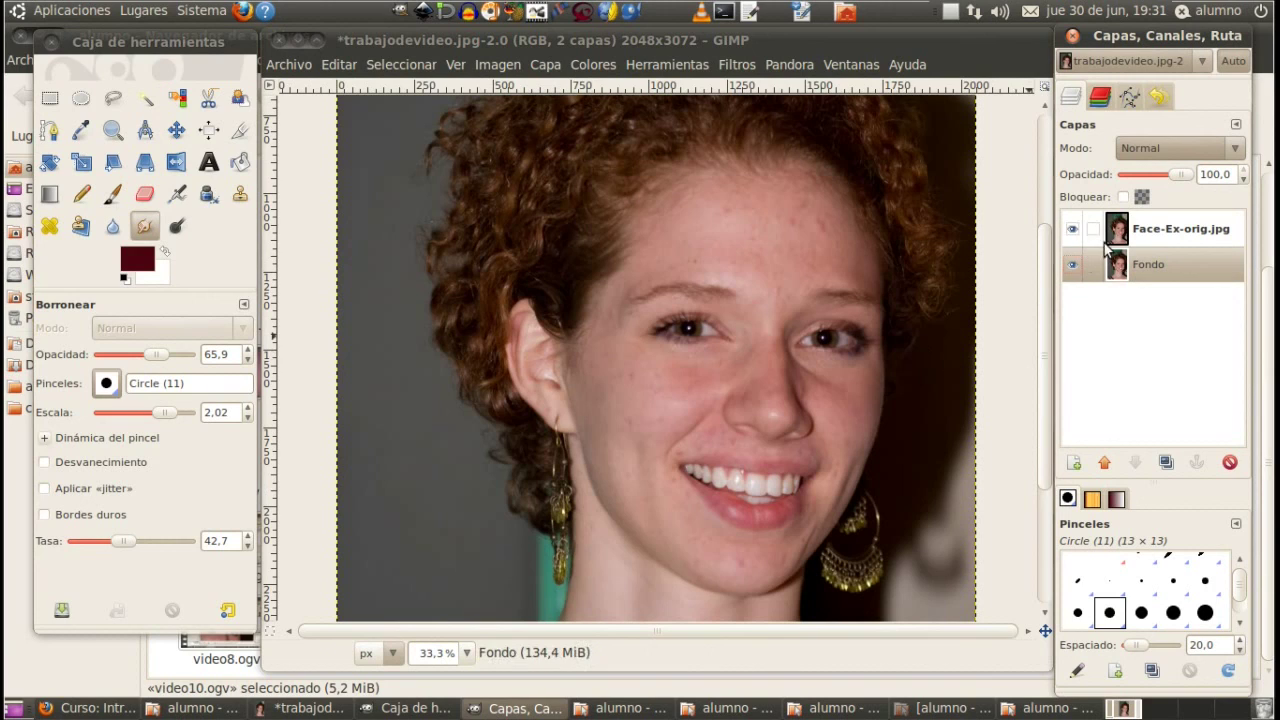
click(1074, 266)
Step: Toggle the original layer's visibility to compare brown eyes against the blue retouch
click(1073, 229)
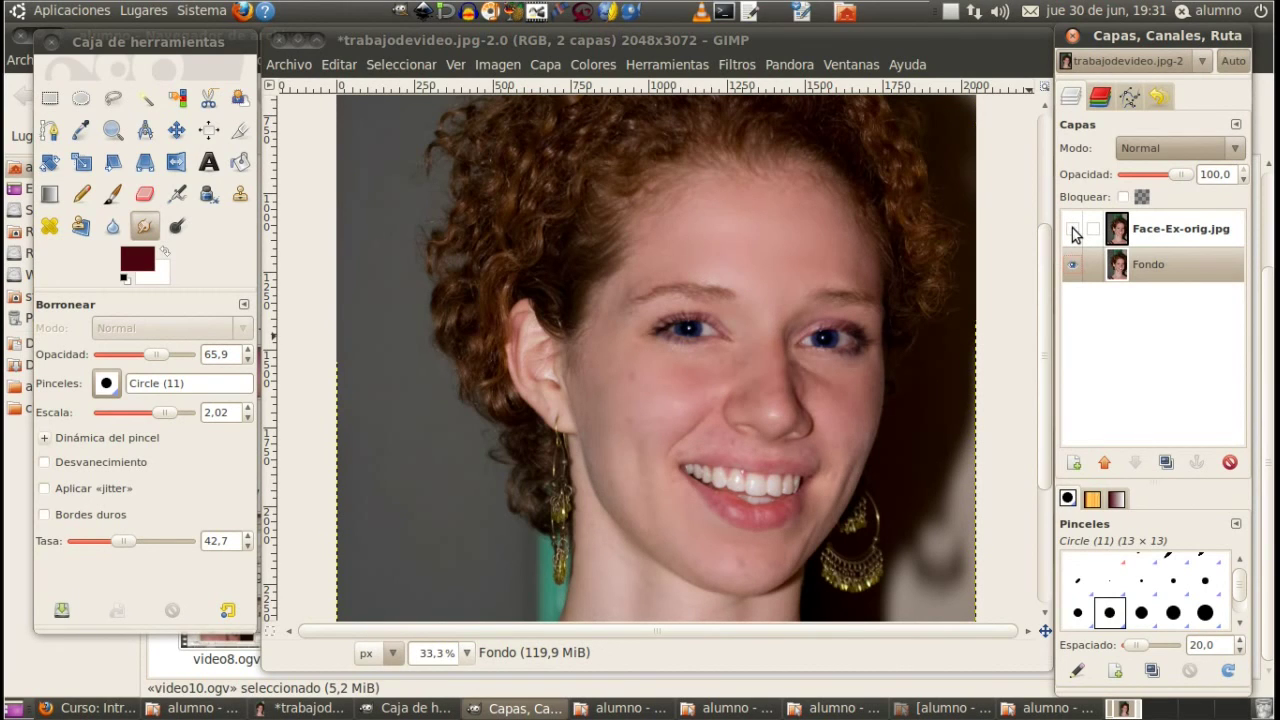
click(1073, 229)
click(1073, 229)
click(1073, 229)
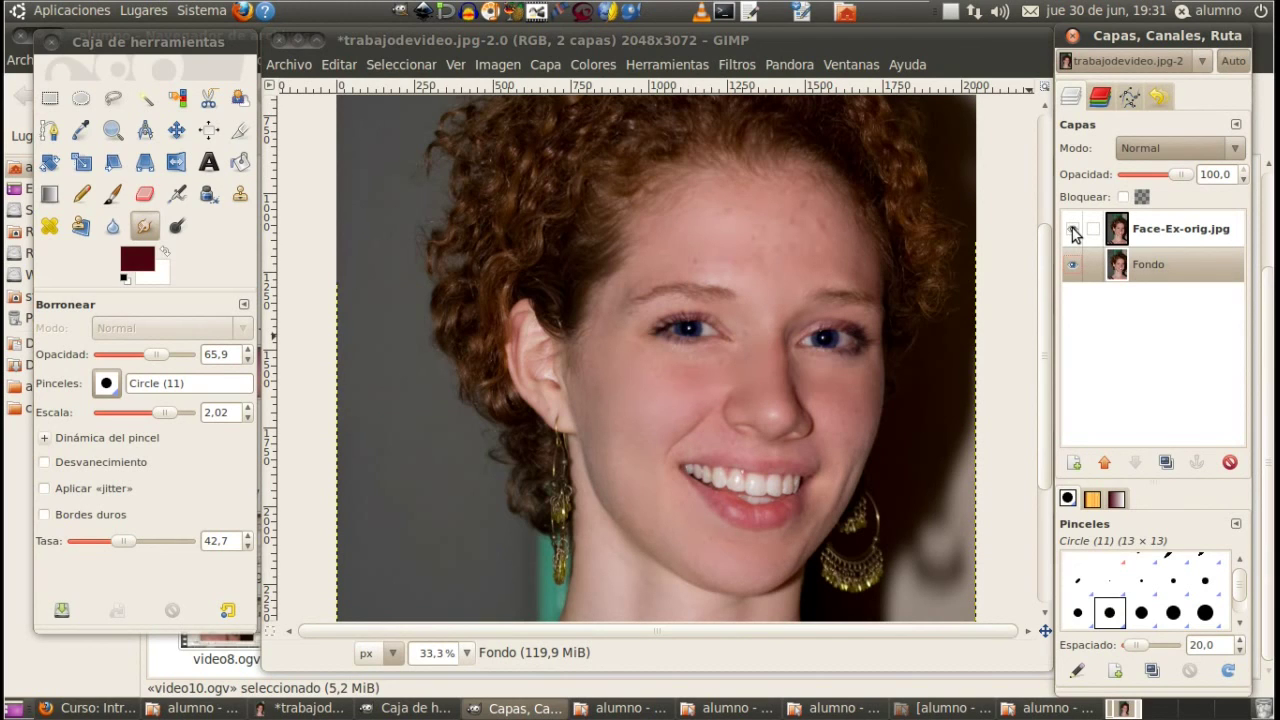
click(1073, 229)
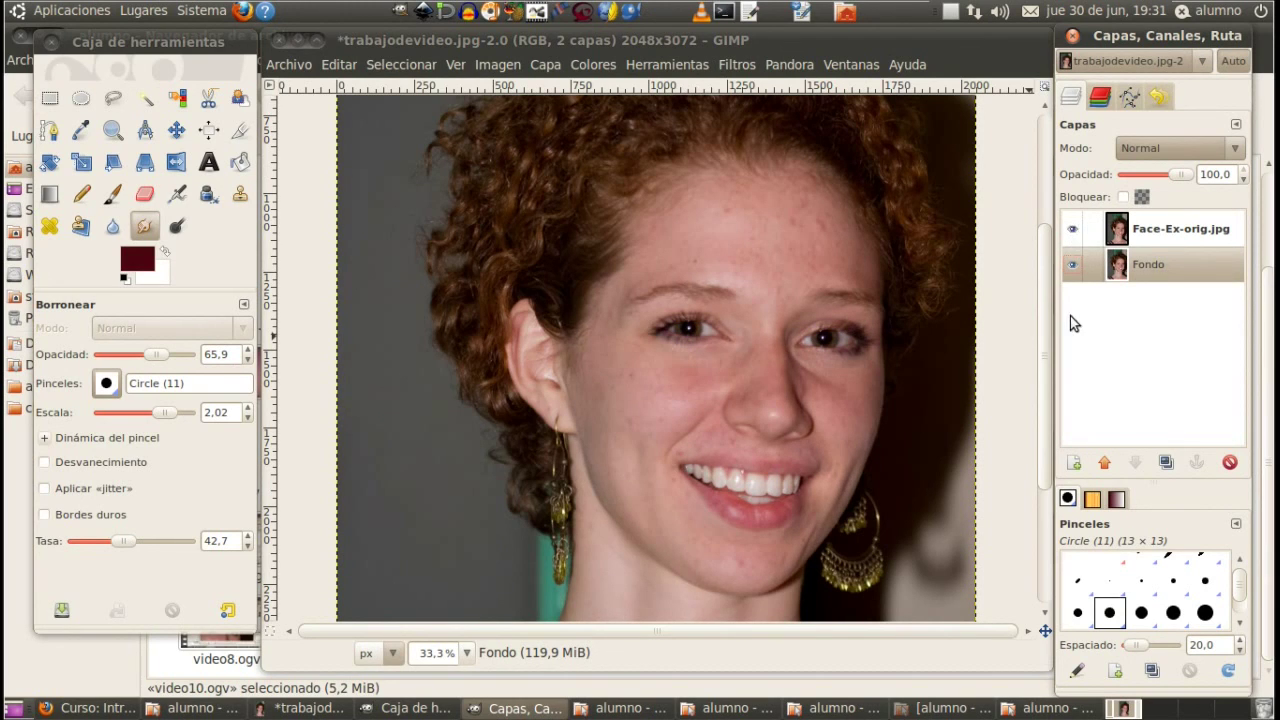